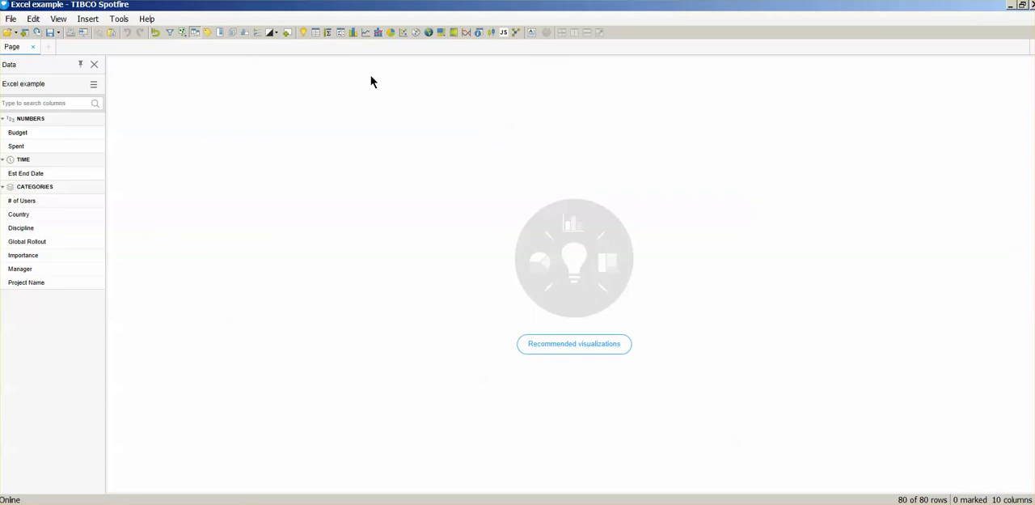
Step: Insert a table visualization of the Excel example data and rename its page as Inicio
click(319, 31)
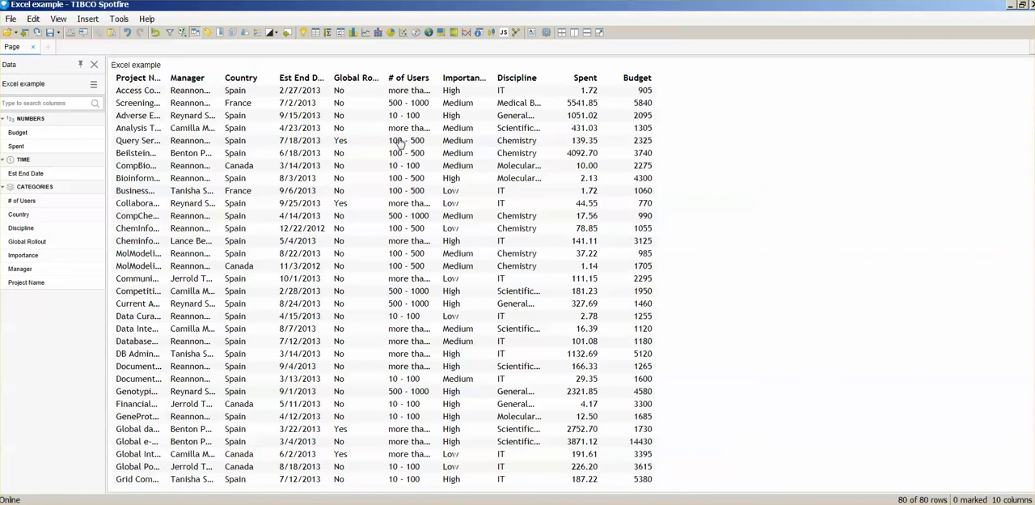
double_click(13, 47)
text(Inicio)
click(100, 51)
Step: Add a second page and insert a bar chart and a treemap on it
click(49, 46)
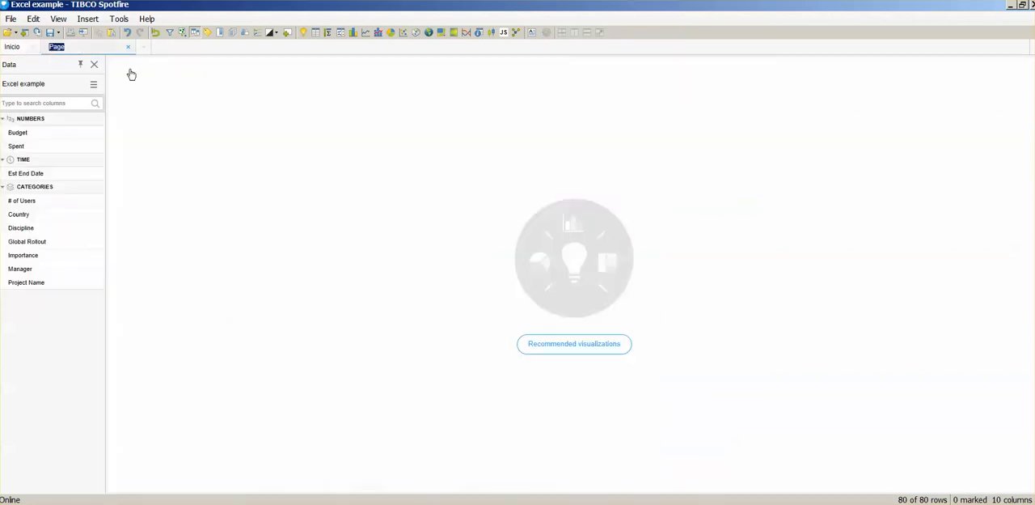
click(350, 32)
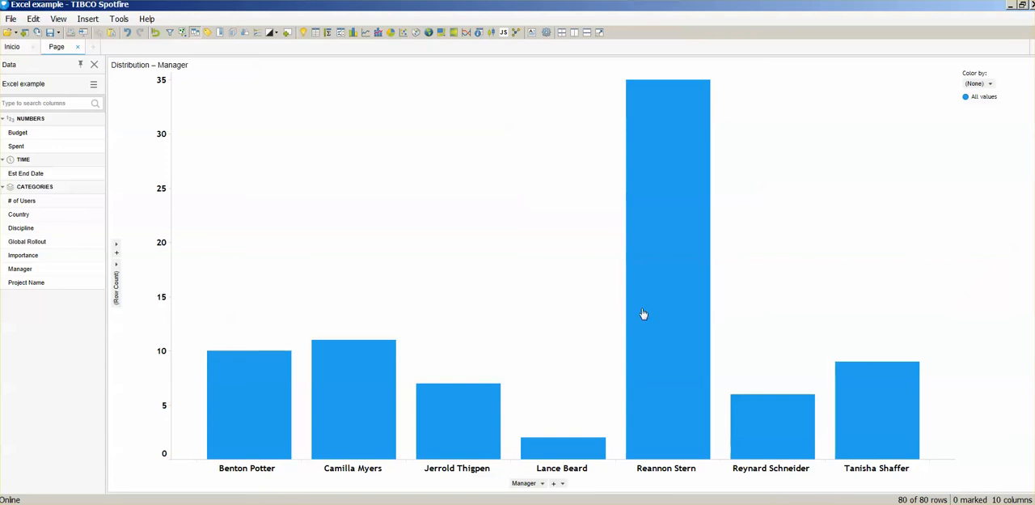
click(440, 33)
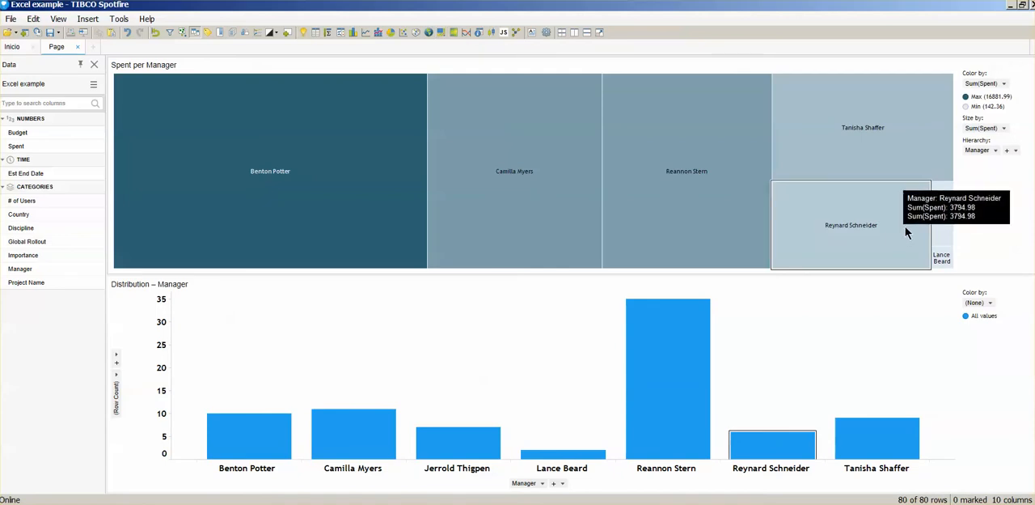
Step: Set the treemap's hierarchy to Country, Manager and Importance, and size its rectangles by Sum(Budget)
click(996, 151)
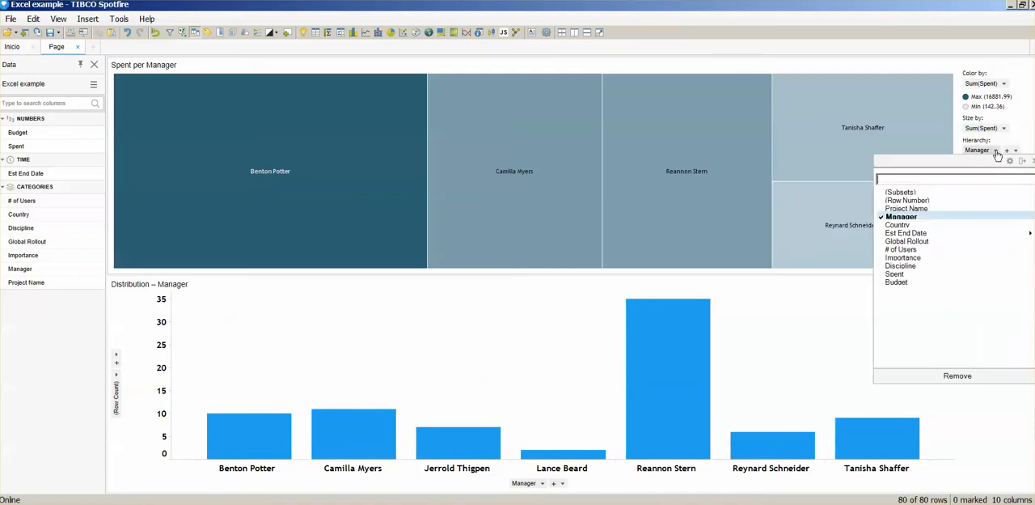
click(900, 225)
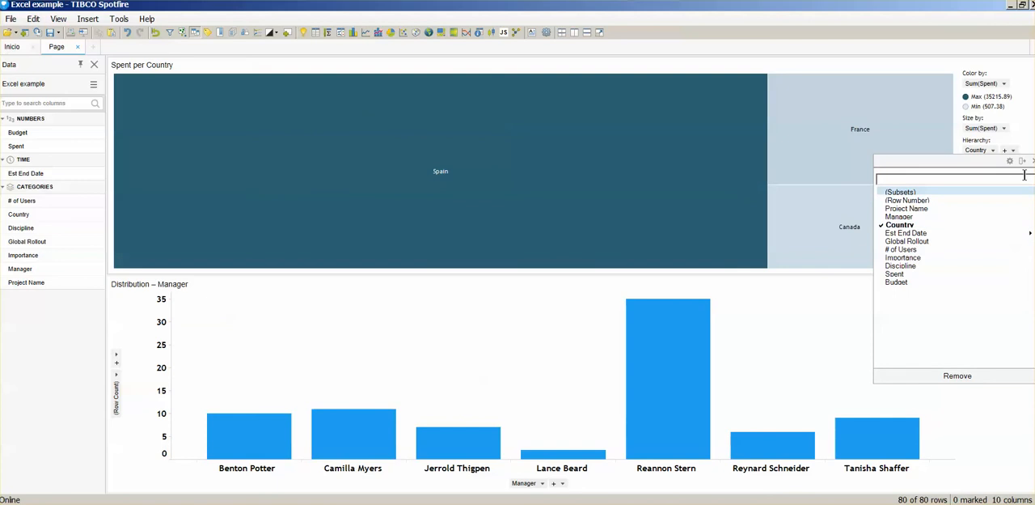
click(910, 146)
click(1015, 151)
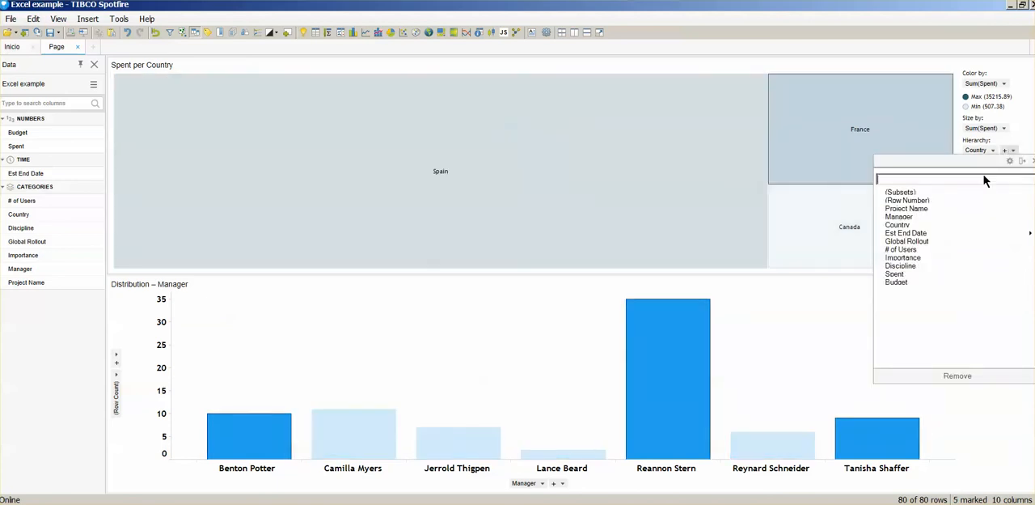
click(904, 216)
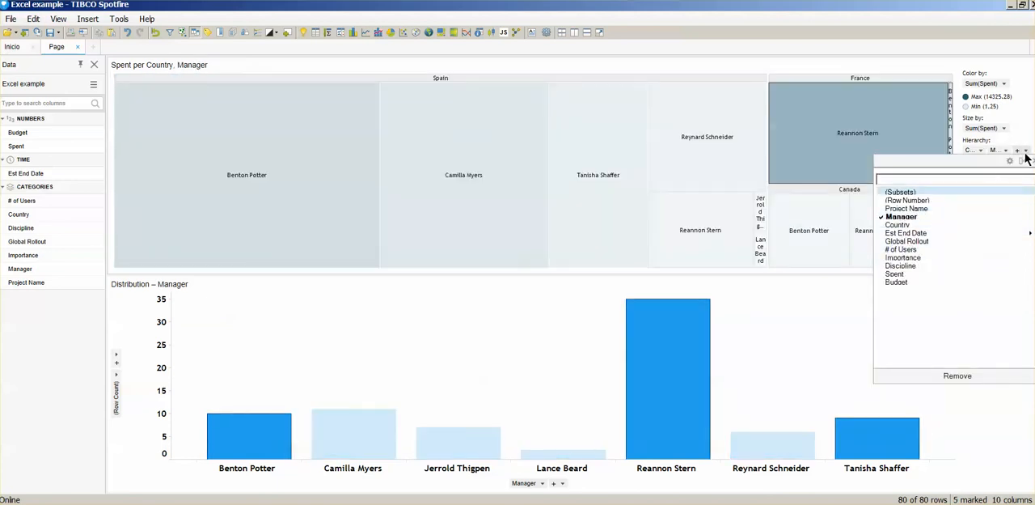
click(911, 259)
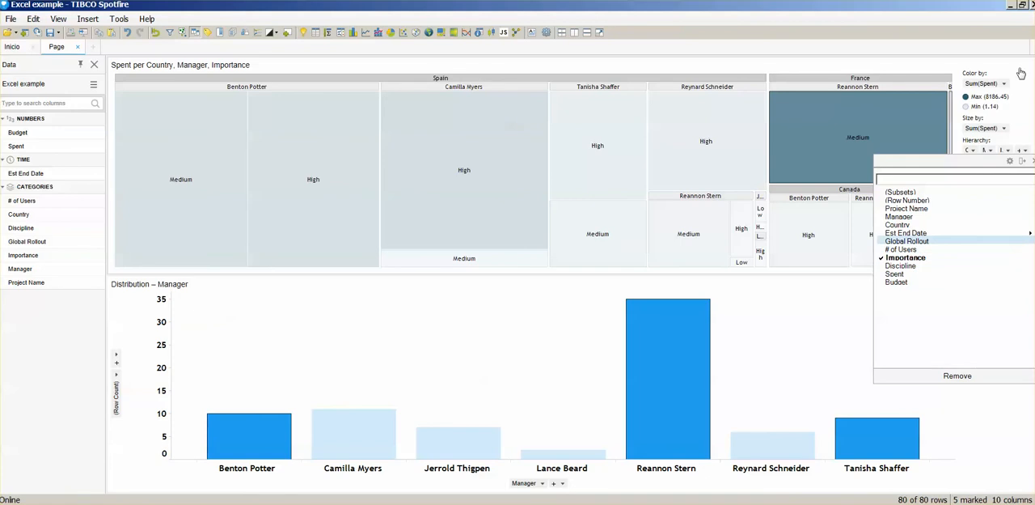
click(1015, 129)
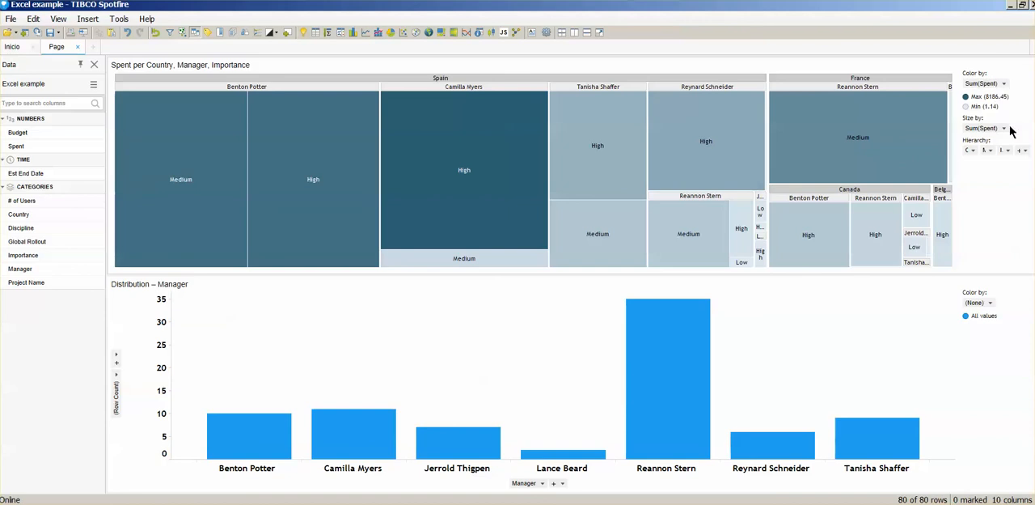
click(1005, 128)
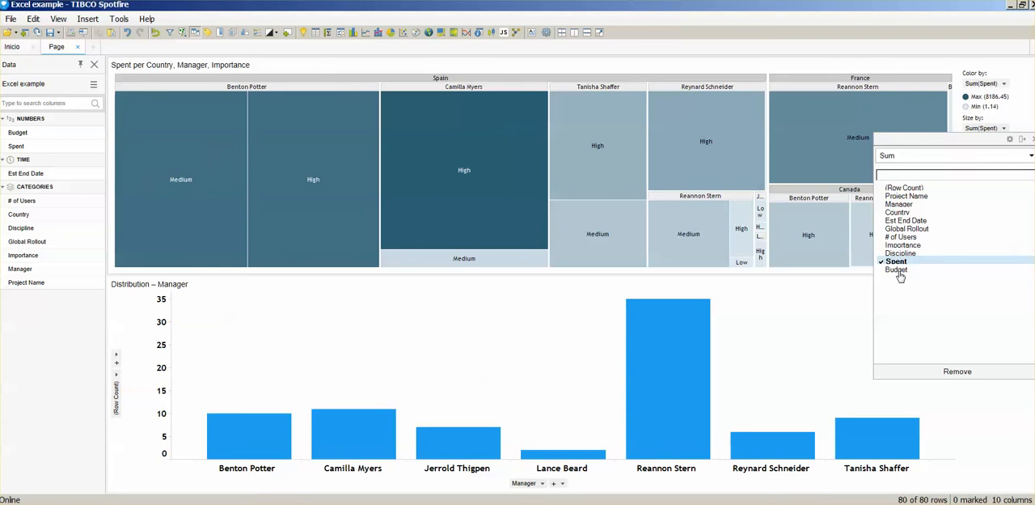
click(899, 271)
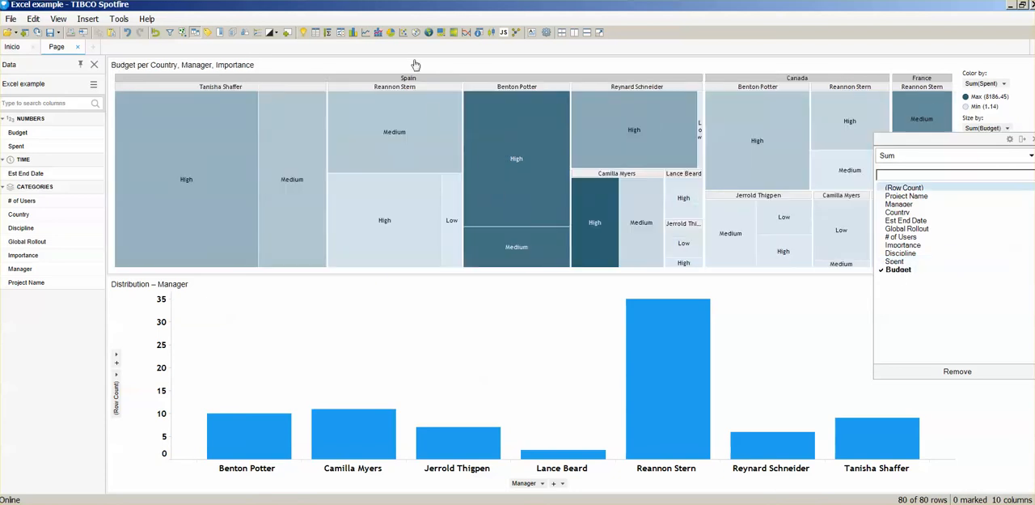
Step: Insert a scatter plot and color its markers by Importance
click(403, 33)
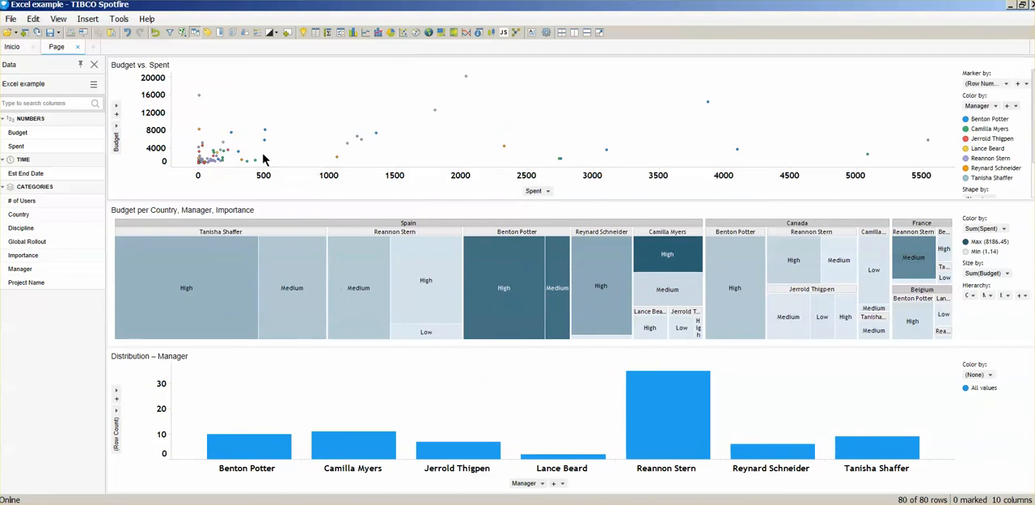
click(996, 105)
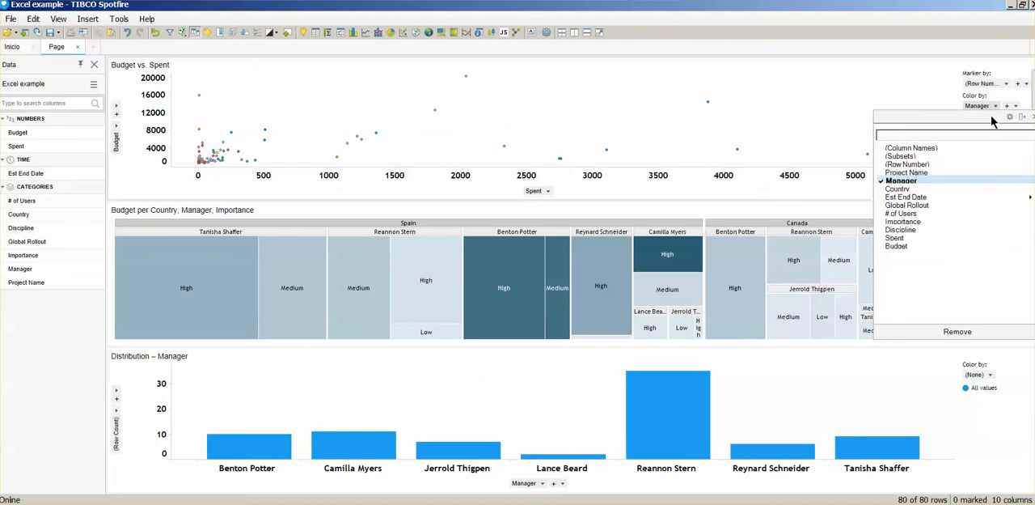
click(932, 223)
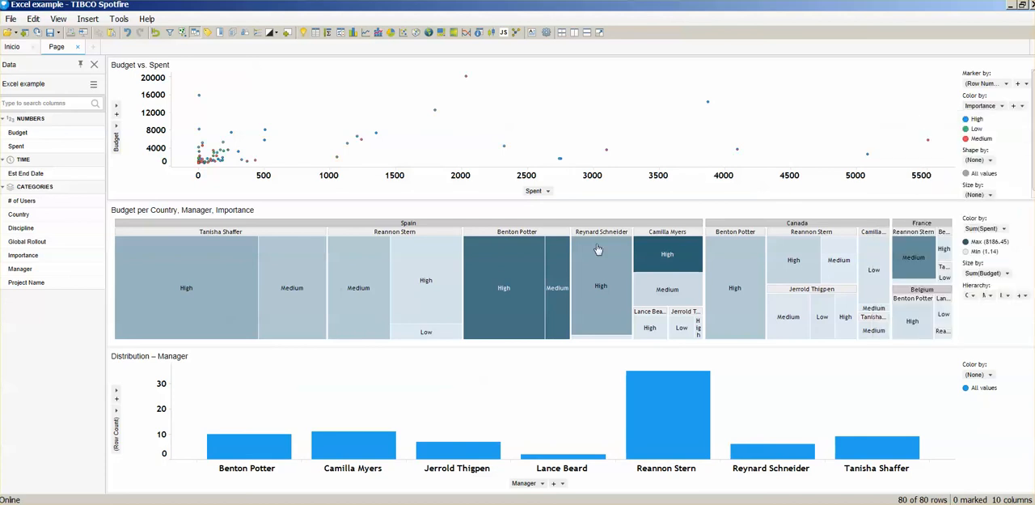
Step: Give the Importance column a custom sort order of High, Medium, Low in the Column Properties
click(33, 19)
click(73, 239)
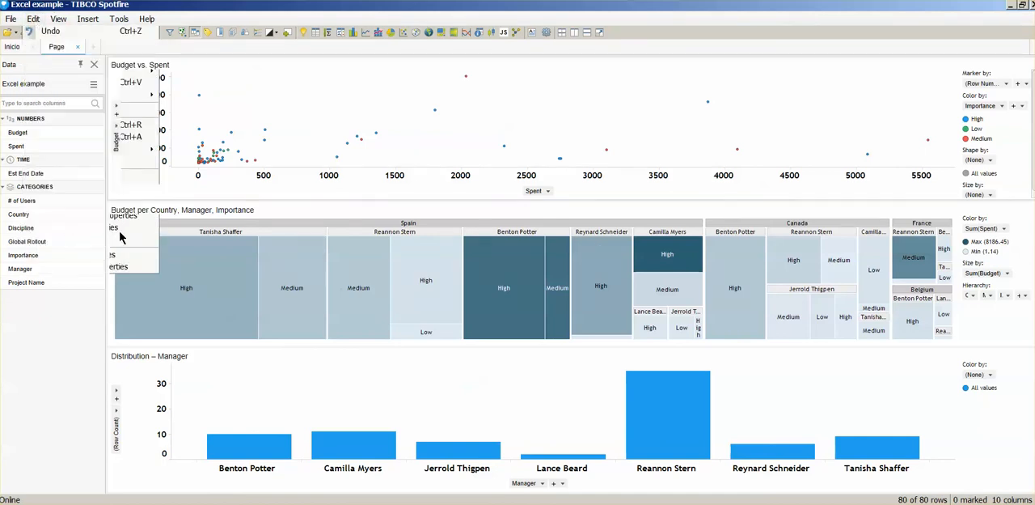
click(279, 179)
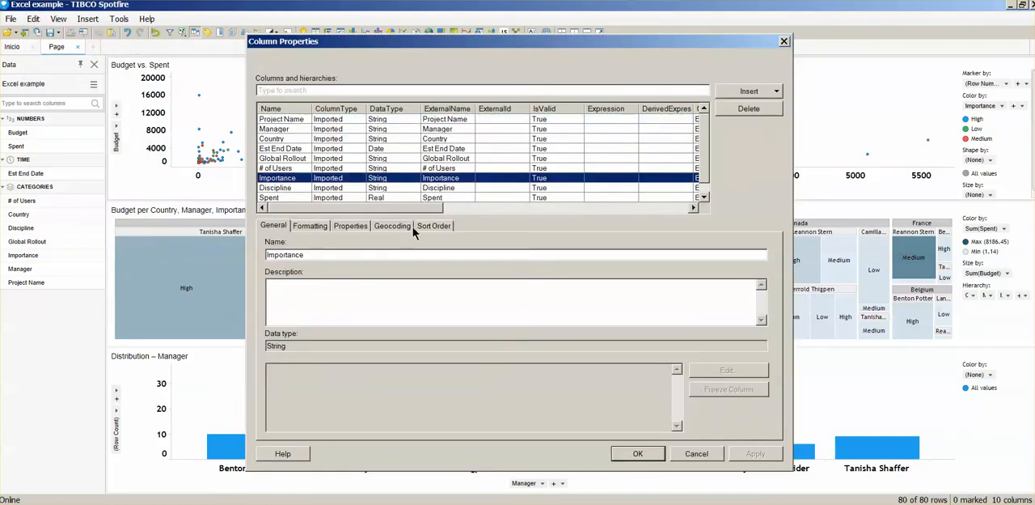
click(434, 226)
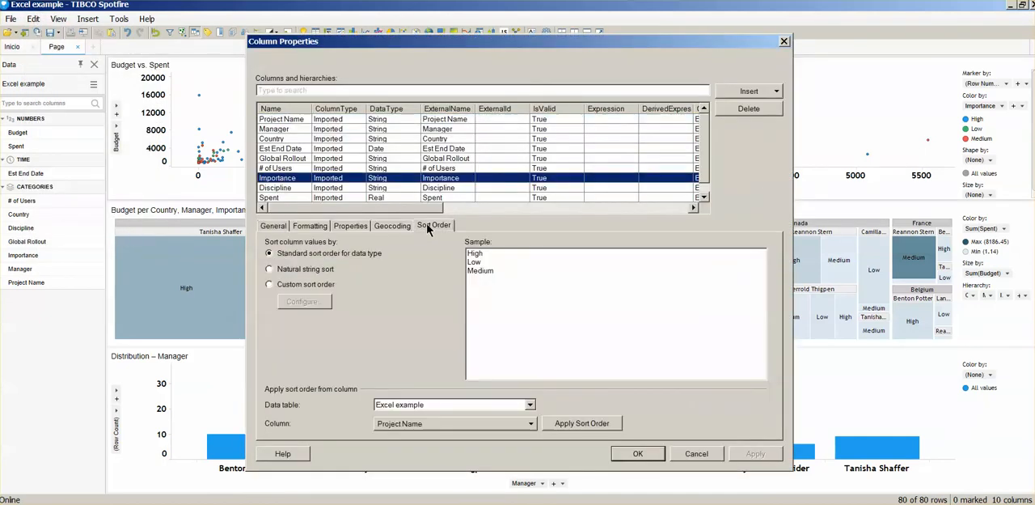
click(331, 270)
click(311, 284)
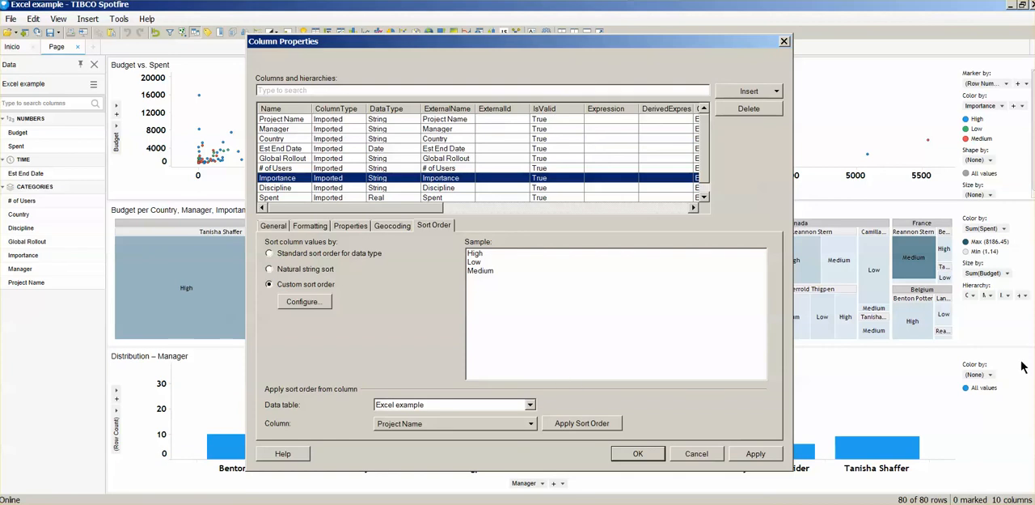
click(309, 307)
click(412, 165)
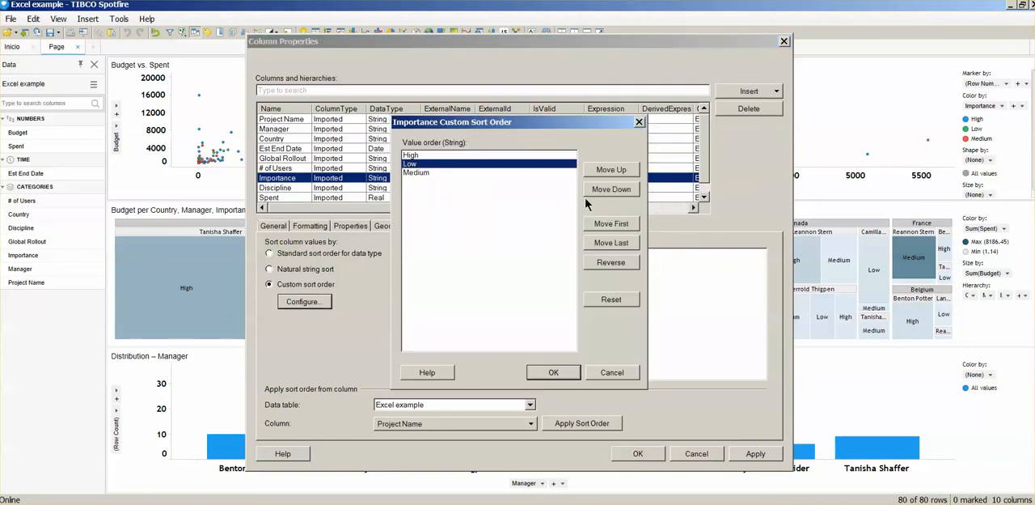
click(610, 193)
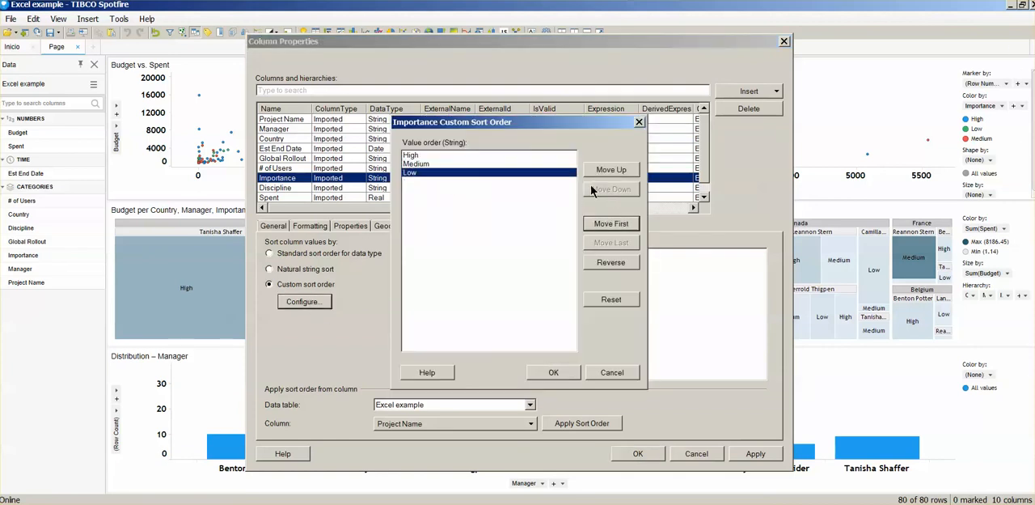
click(553, 372)
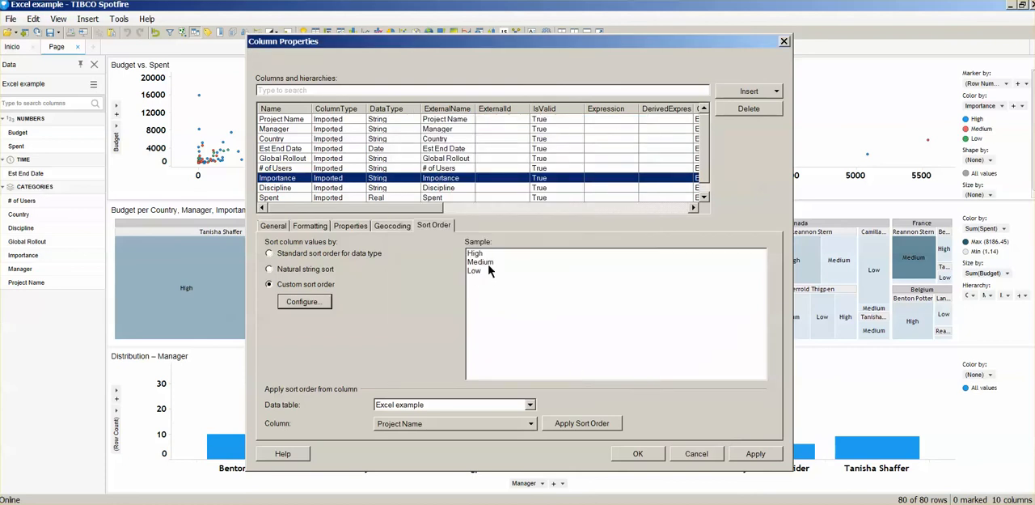
click(754, 453)
click(647, 457)
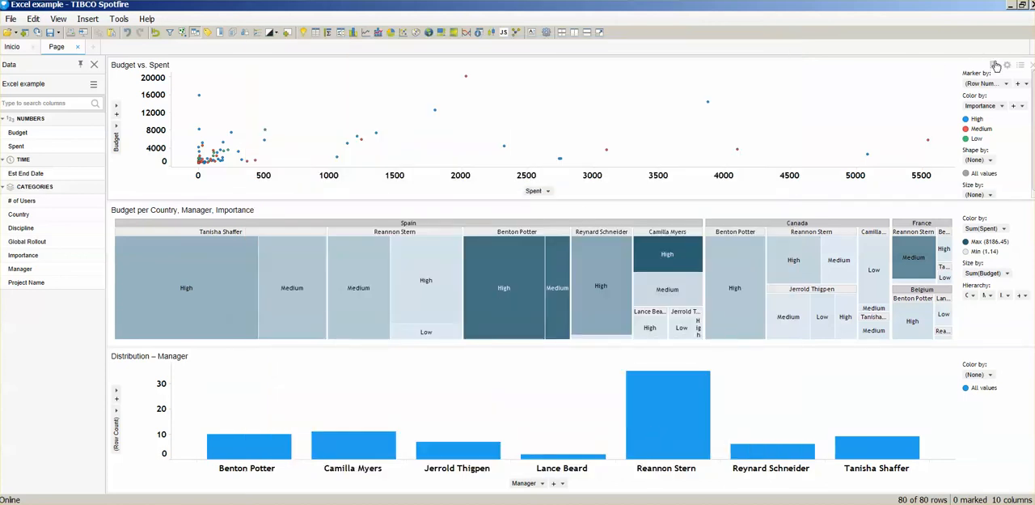
Step: Hide the legends of the scatter plot, the treemap and the bar chart
click(995, 68)
click(977, 86)
click(995, 209)
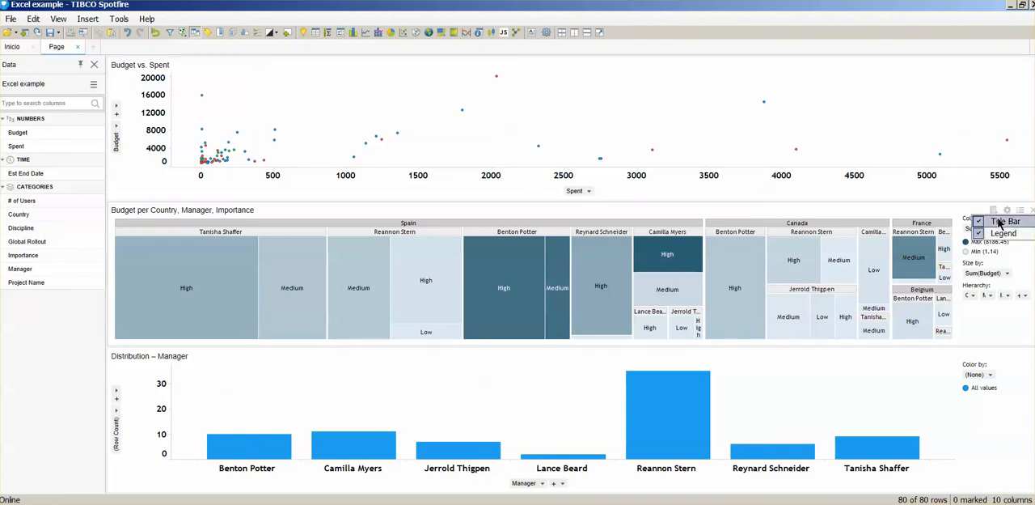
click(991, 235)
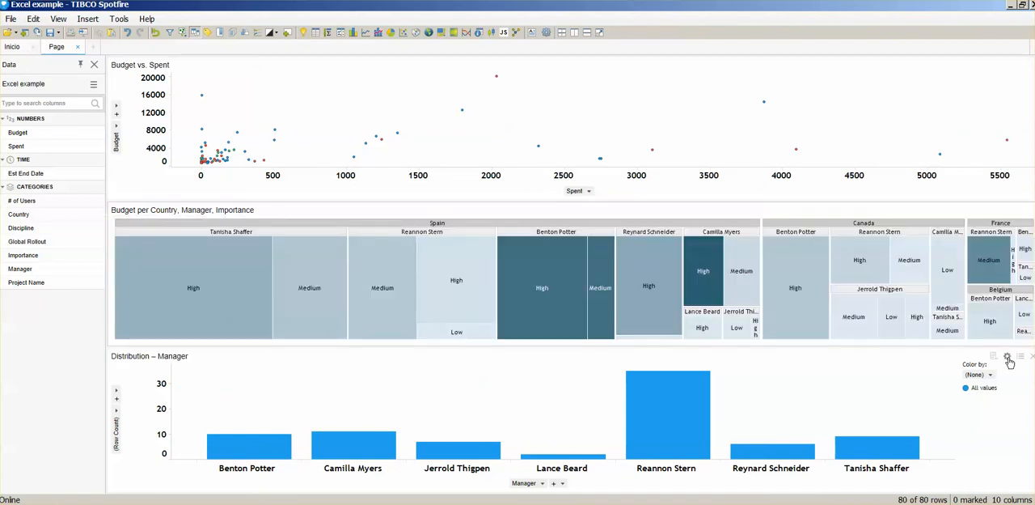
click(994, 357)
click(938, 379)
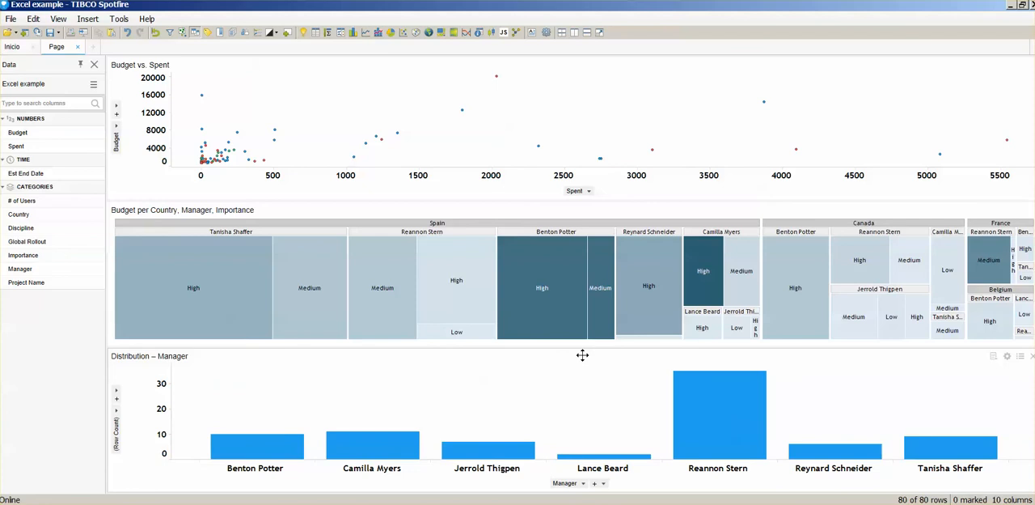
Step: Rearrange the page so the bar chart fills the right half, with the scatter plot above the treemap in the left half
drag(583, 355, 875, 317)
drag(534, 63, 406, 226)
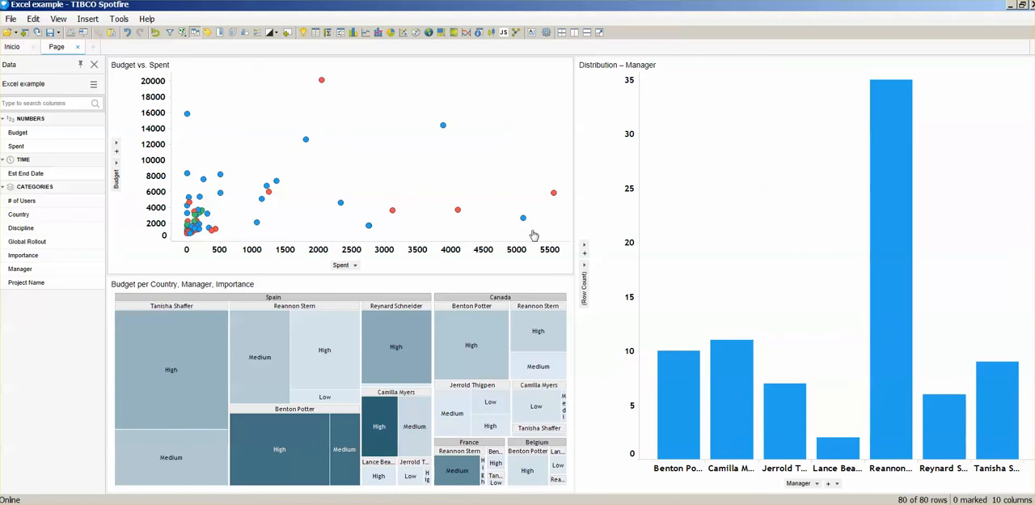
Step: Start saving the analysis as a file and review how the Excel example data table is stored
click(12, 21)
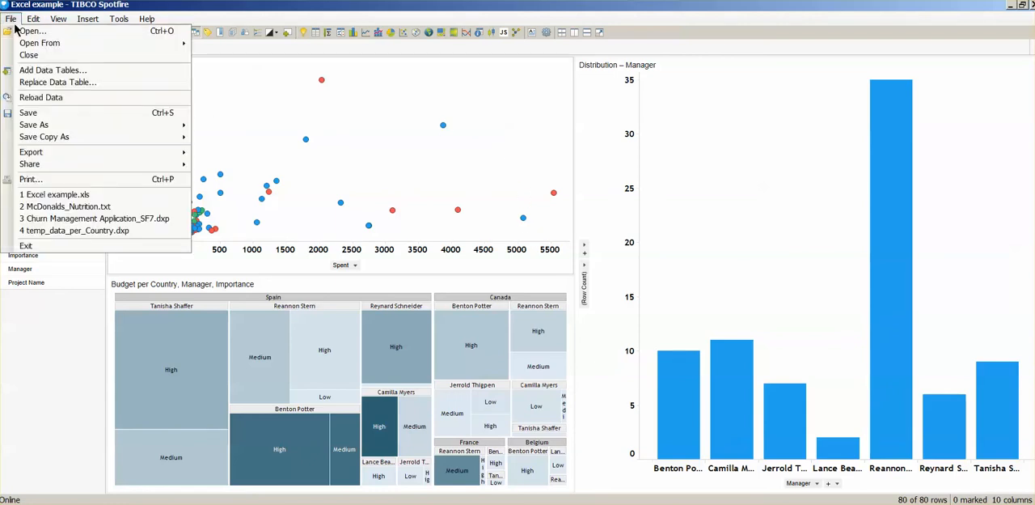
mouse_move(39, 126)
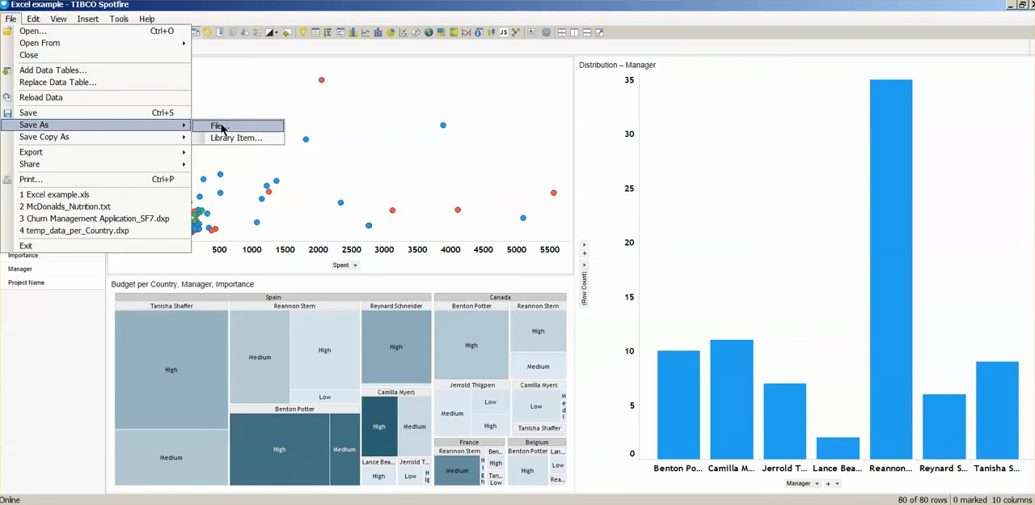
click(220, 125)
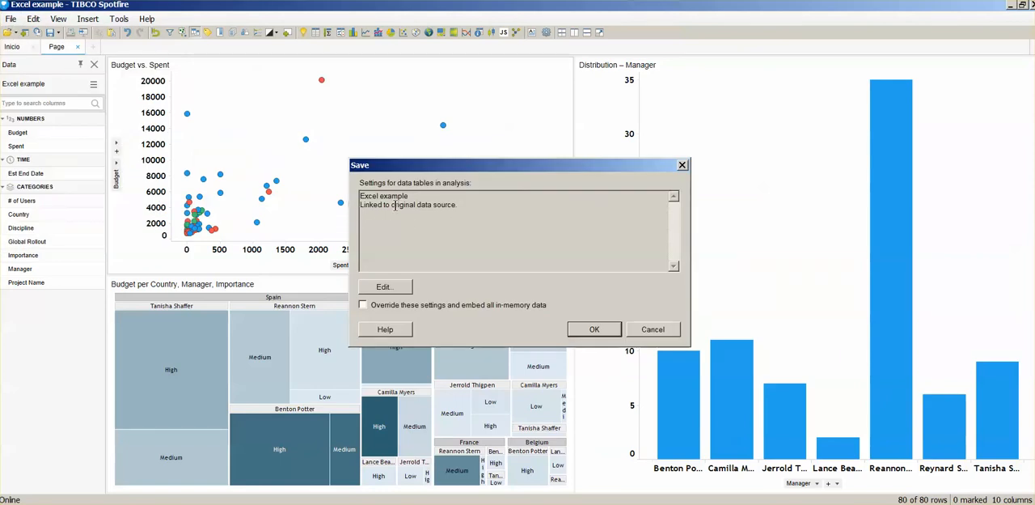
drag(360, 204, 465, 205)
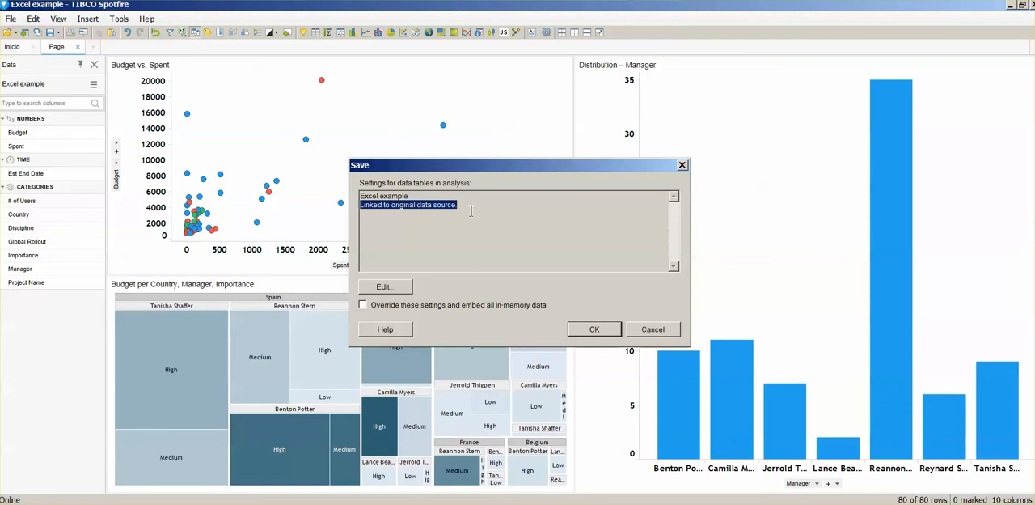
Step: Examine the Excel example data table's source information, including its file location, in the Data Table Properties
click(391, 288)
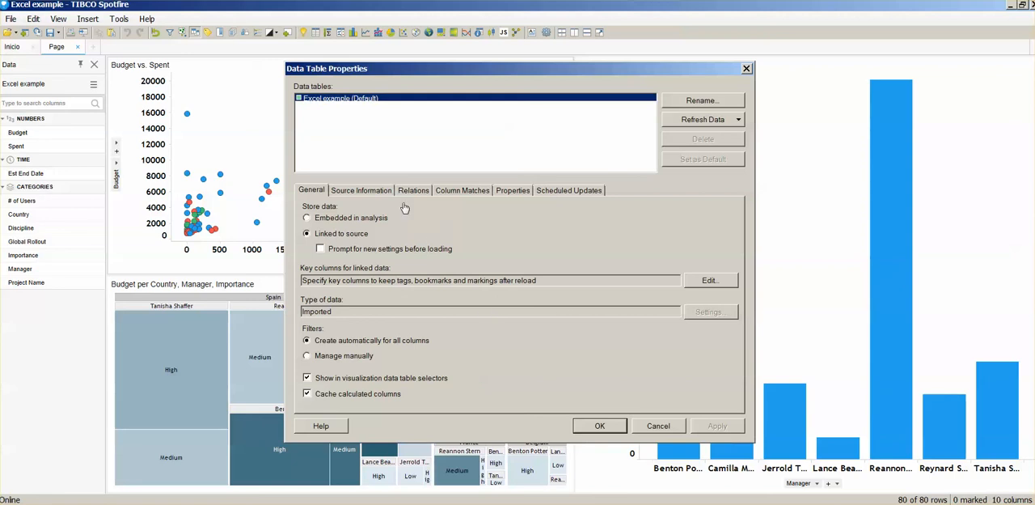
click(356, 188)
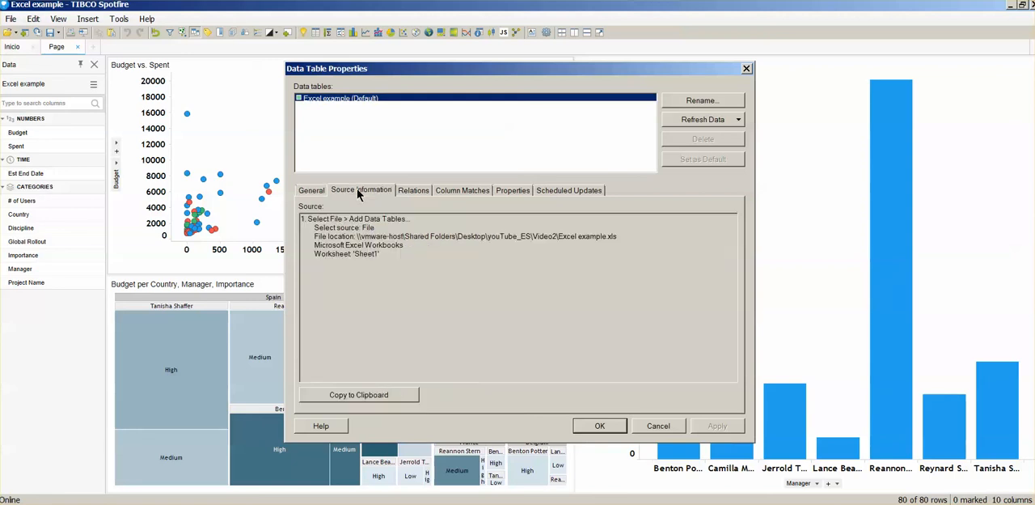
drag(314, 236, 634, 232)
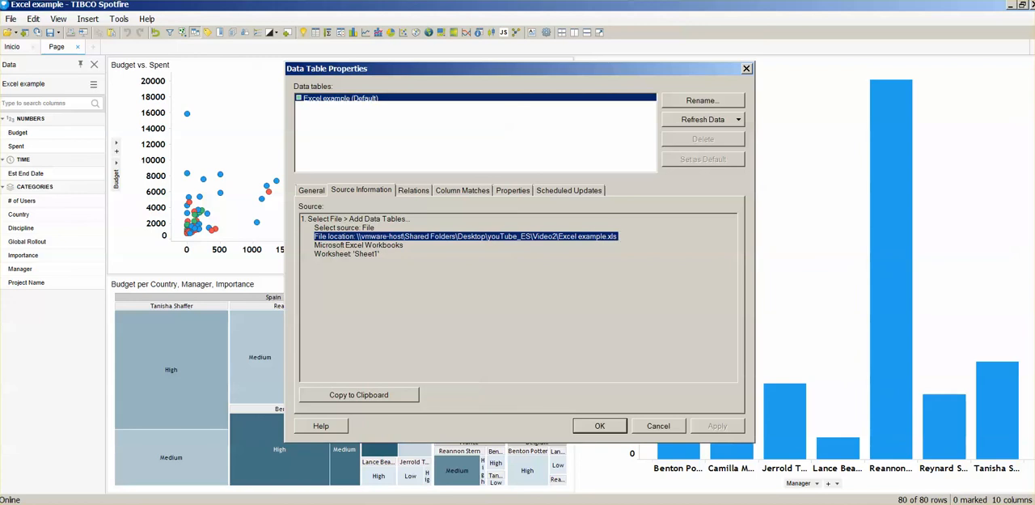
Step: Close the data table properties, accept the data table save settings and save the analysis file as Conectadoalafuente in the Video2 folder
click(615, 430)
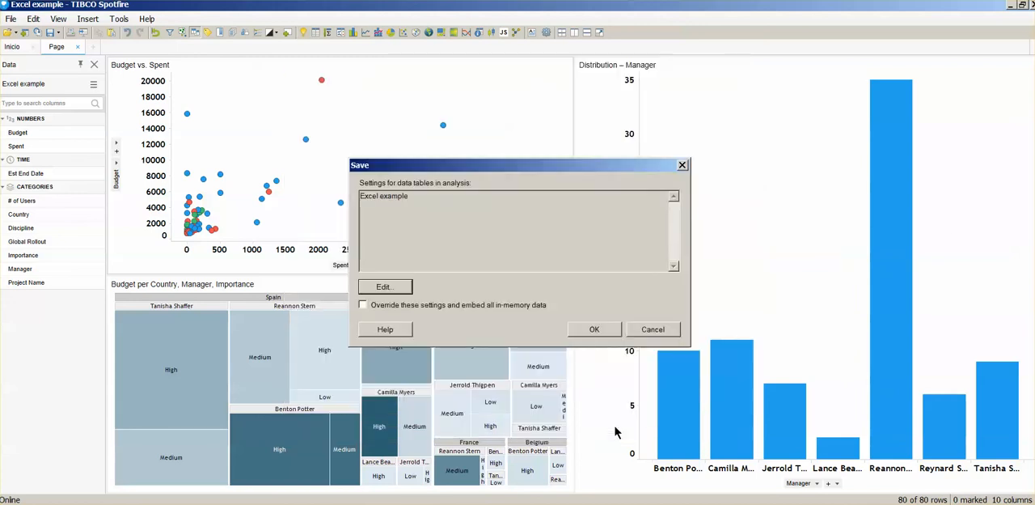
click(600, 333)
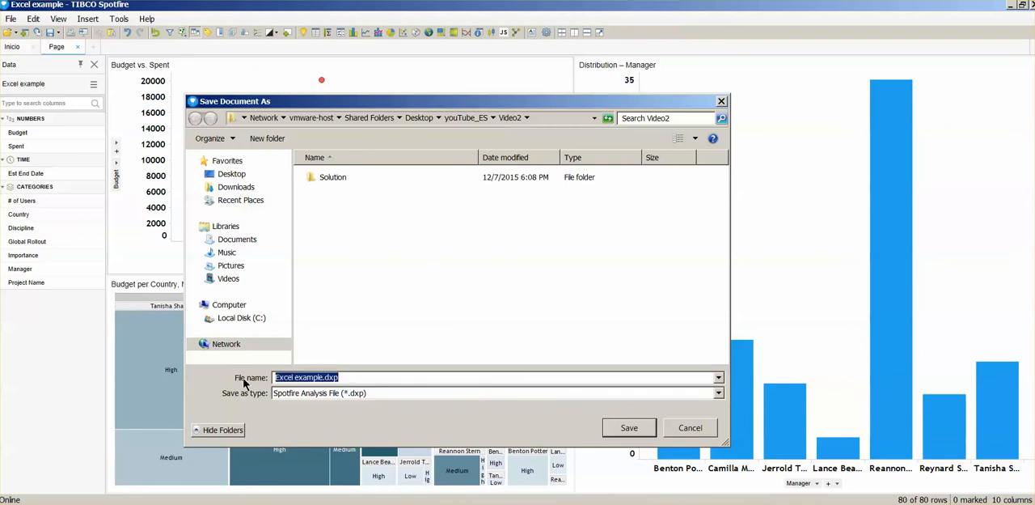
text(Conectadoalafuente)
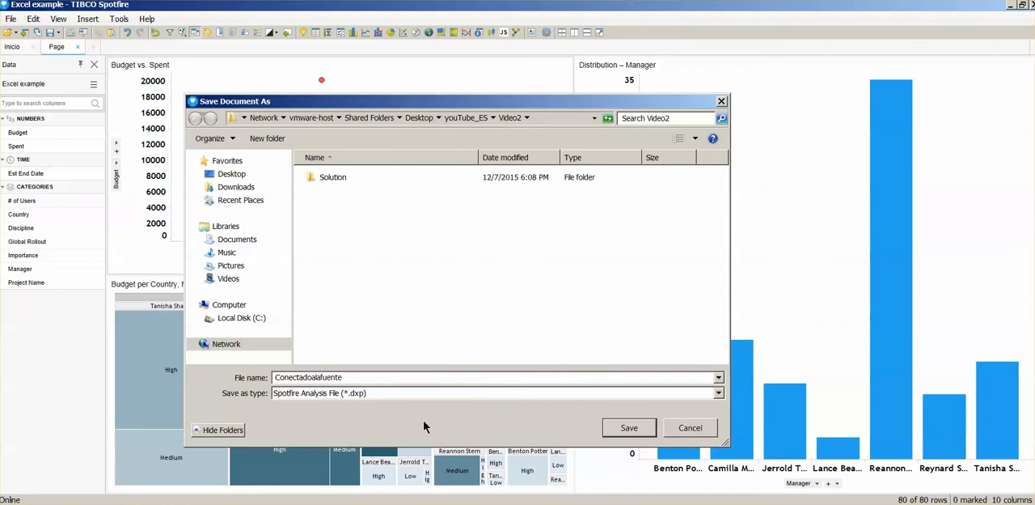
click(629, 428)
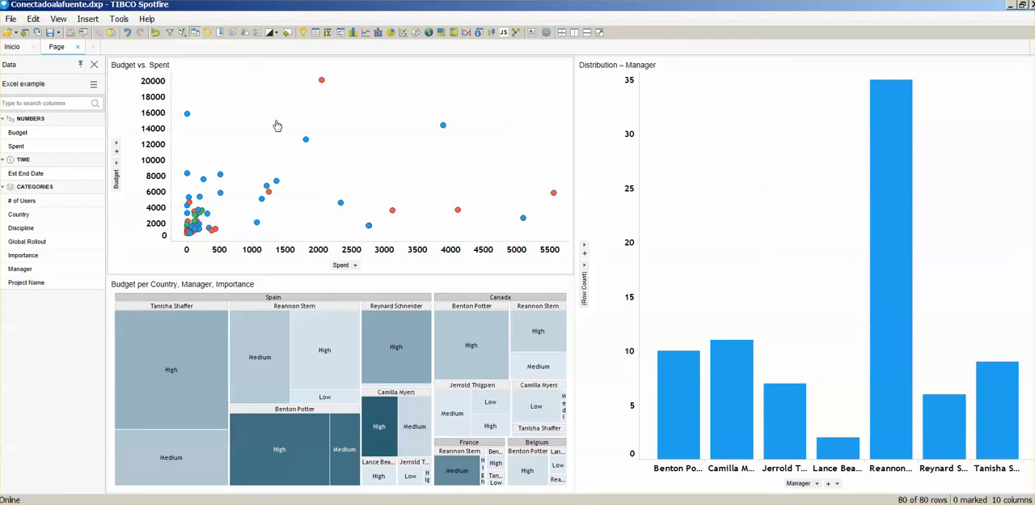
Step: Mark the highest-budget point in the scatter plot and examine its row in a widened Details-on-Demand panel
click(322, 81)
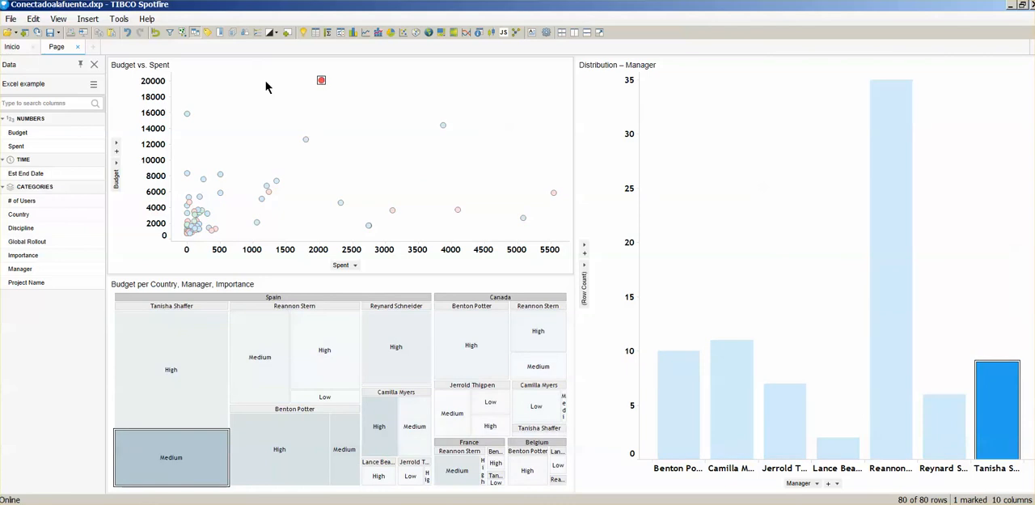
click(183, 33)
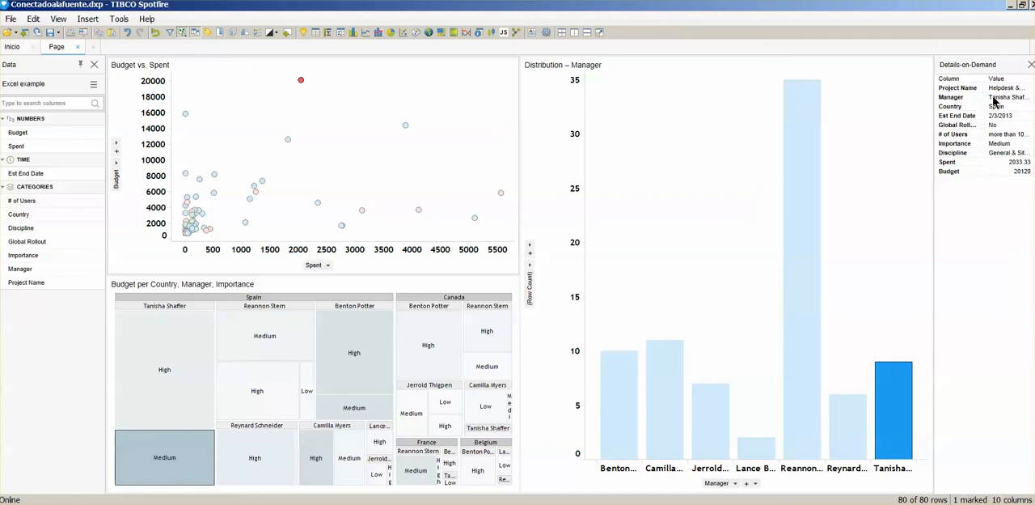
drag(898, 96, 887, 102)
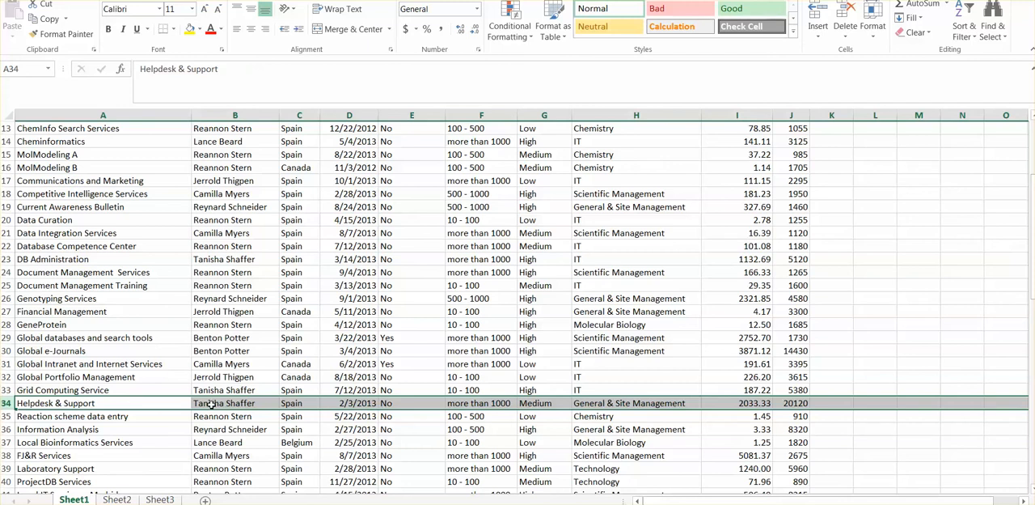
Step: Switch to the Excel workbook, copy High from G33 into the Helpdesk & Support importance cell G34, and save the workbook
click(542, 391)
key(ctrl+c)
click(540, 402)
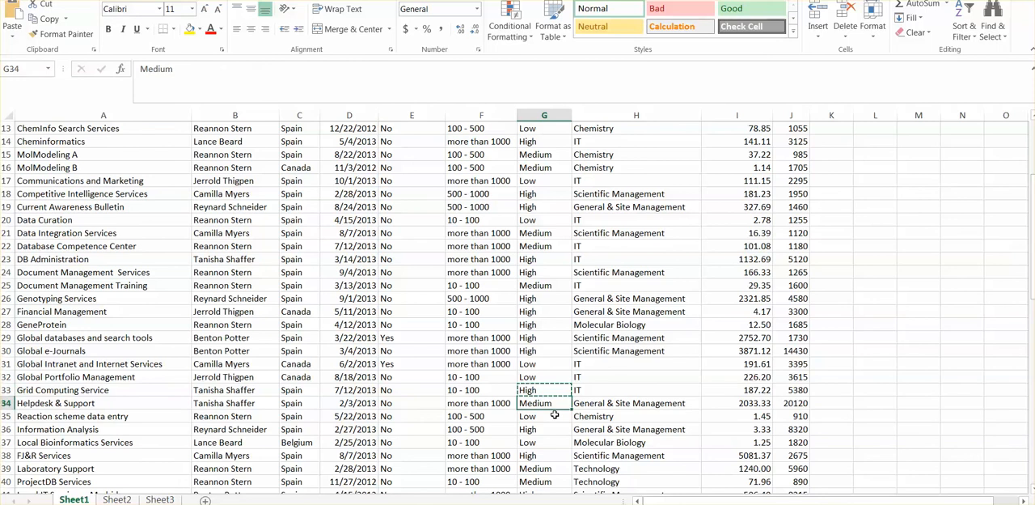
key(ctrl+v)
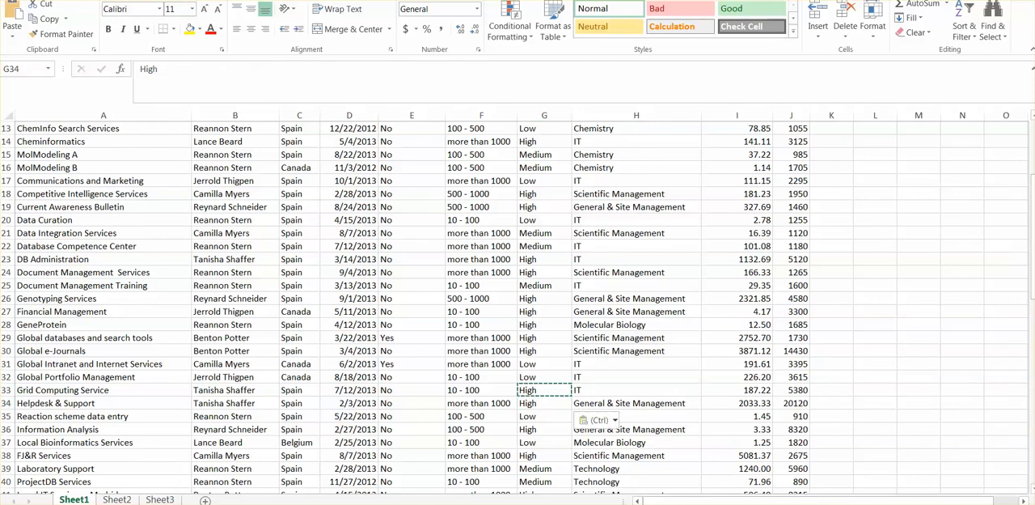
click(18, 1)
click(30, 86)
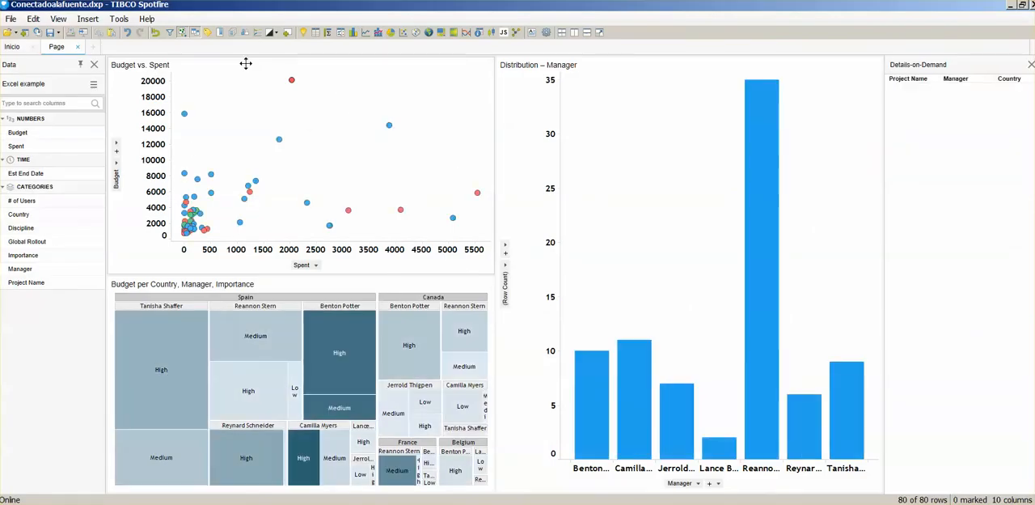
Step: Switch back to Spotfire, mark the highest-budget point to check its importance value, and clear the marking
click(292, 81)
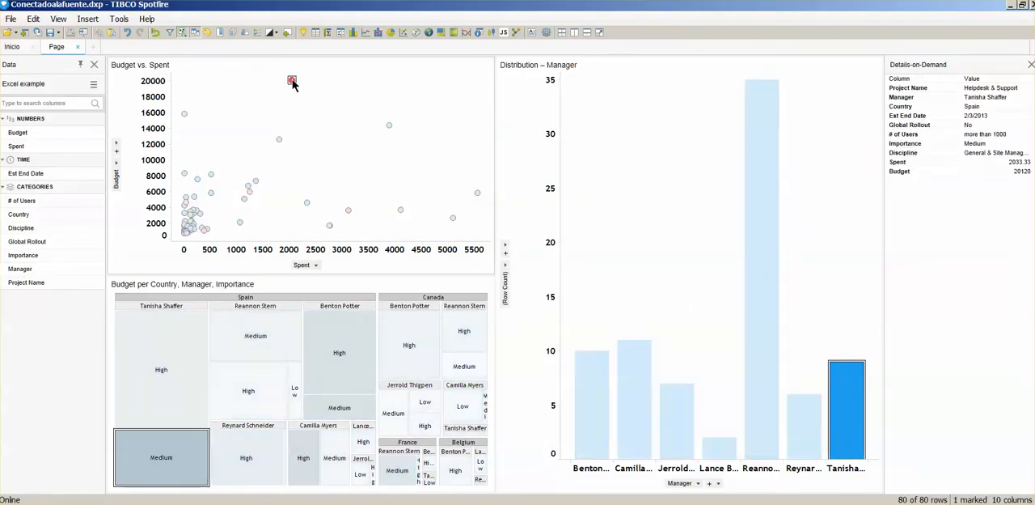
mouse_move(293, 84)
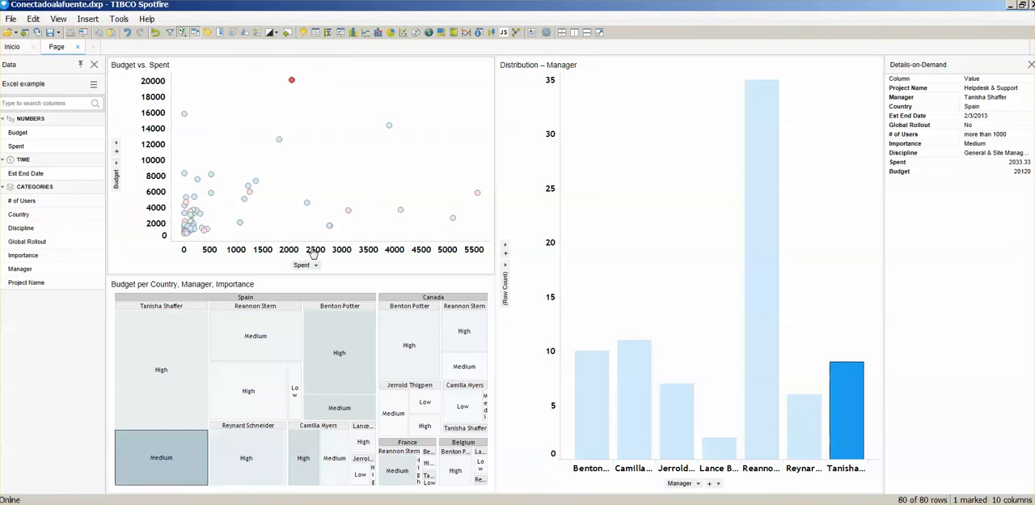
click(234, 111)
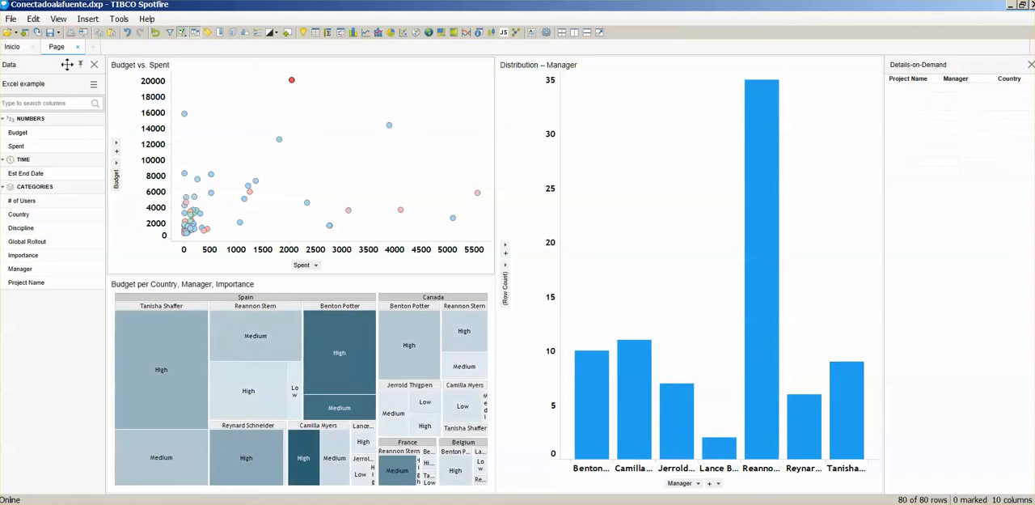
Step: Reload the analysis data from its source and mark the highest-budget point to check its details again
click(10, 19)
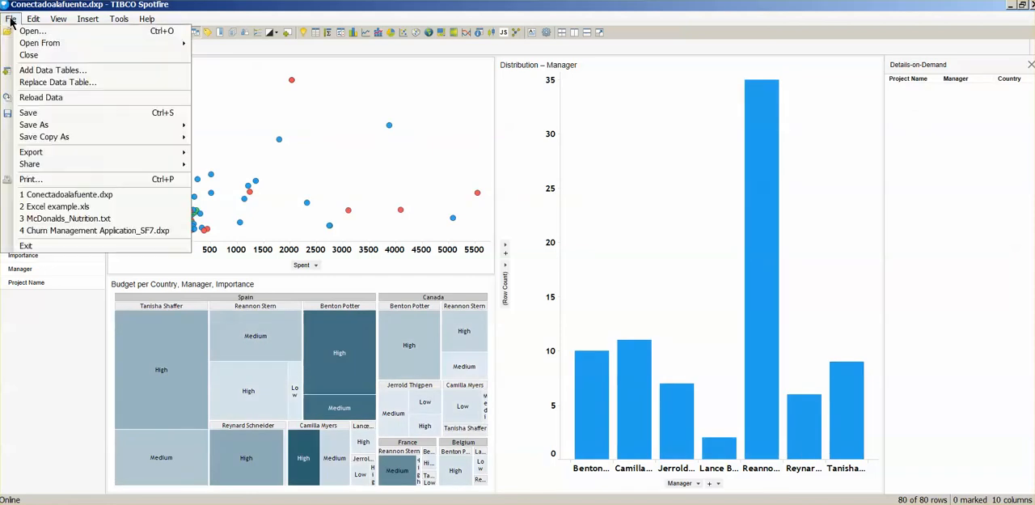
click(38, 97)
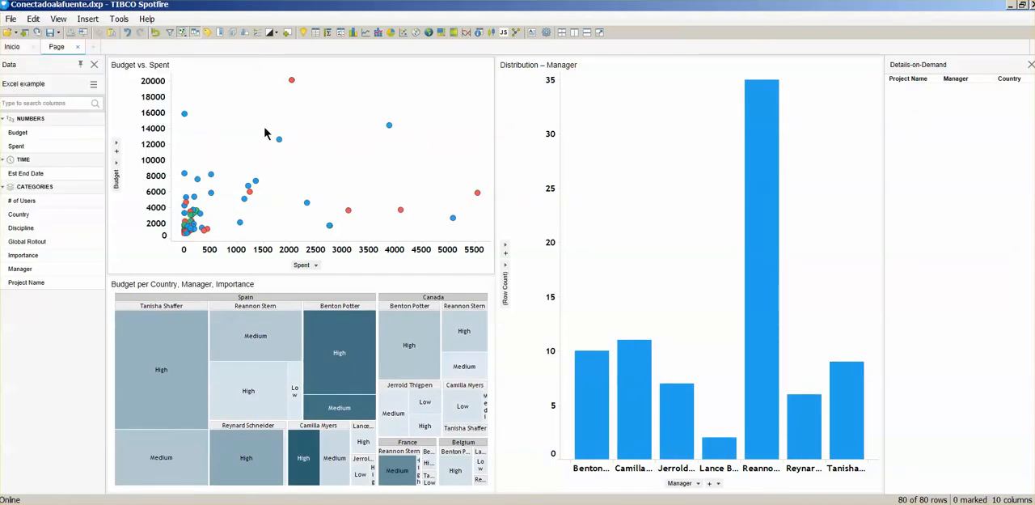
click(292, 81)
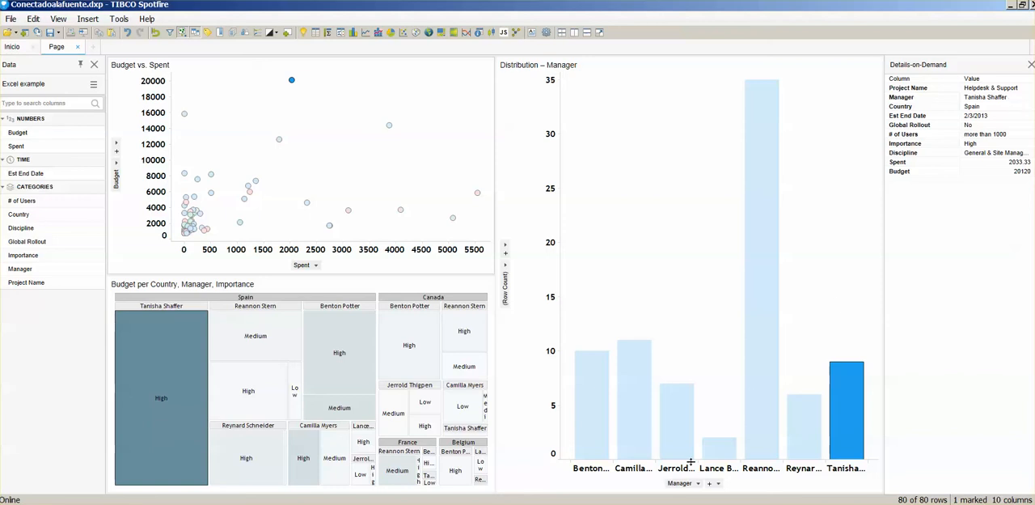
Step: Enlarge the label area below the manager bar chart and turn the manager labels vertical
drag(689, 462, 696, 434)
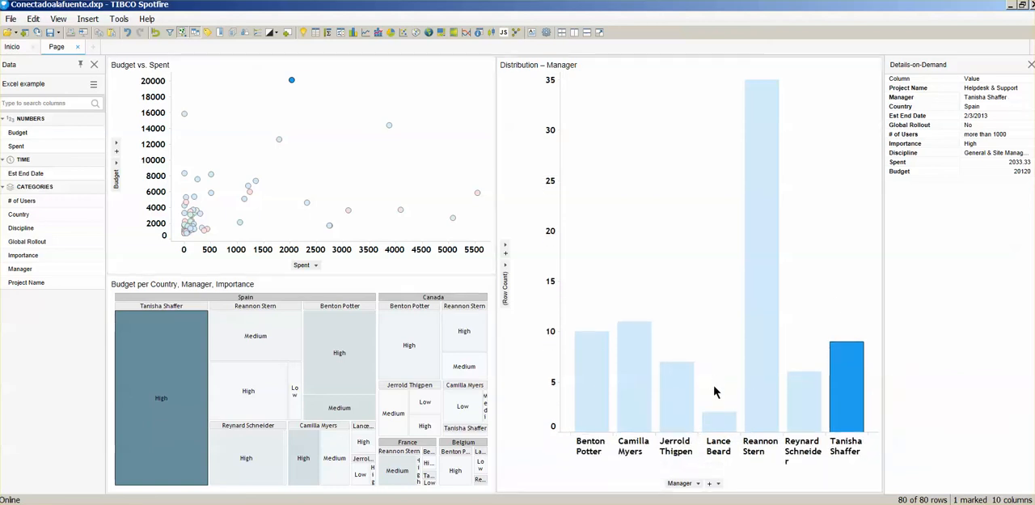
right_click(723, 446)
click(765, 454)
Step: Mark the shortest and the tallest manager bars in turn to examine their projects
click(726, 424)
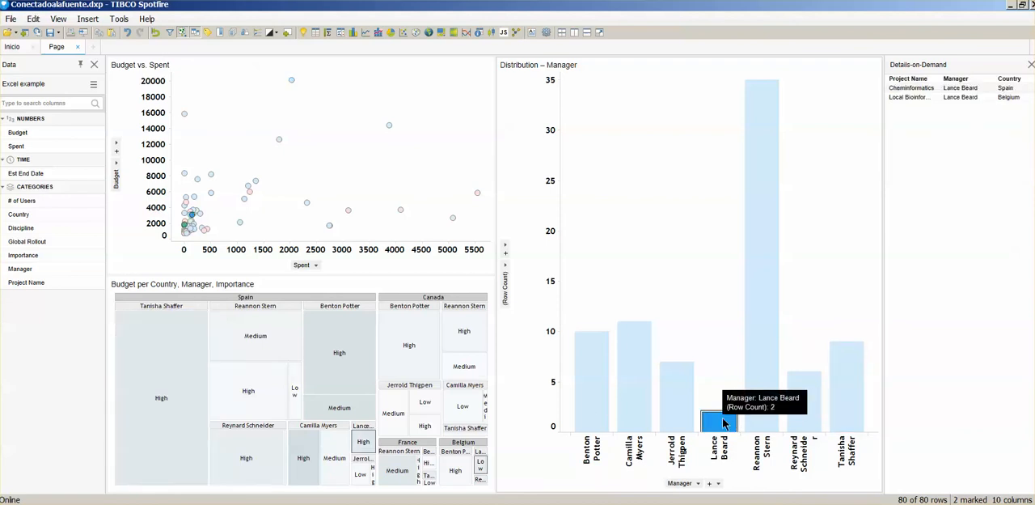
click(768, 394)
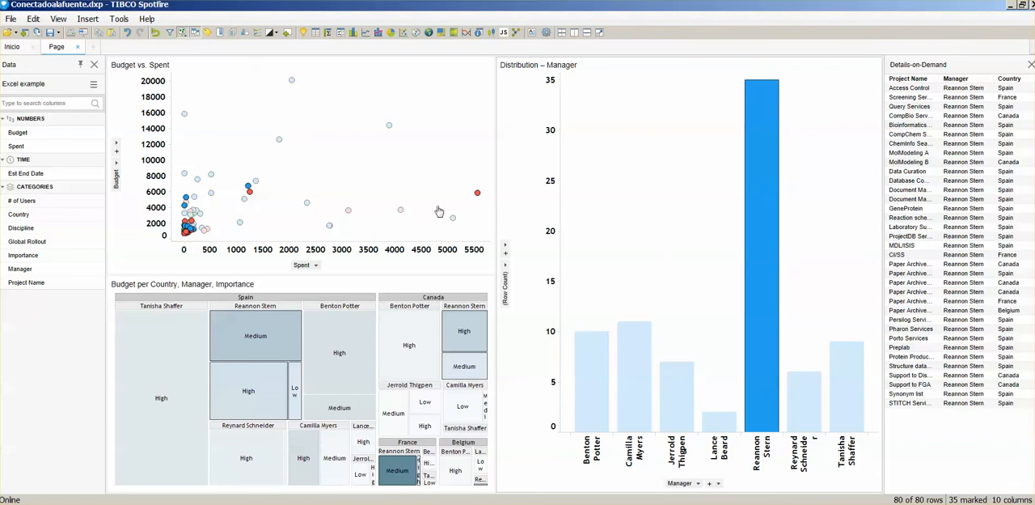
Step: Close the Conectadoalafuente analysis without saving its changes
click(10, 18)
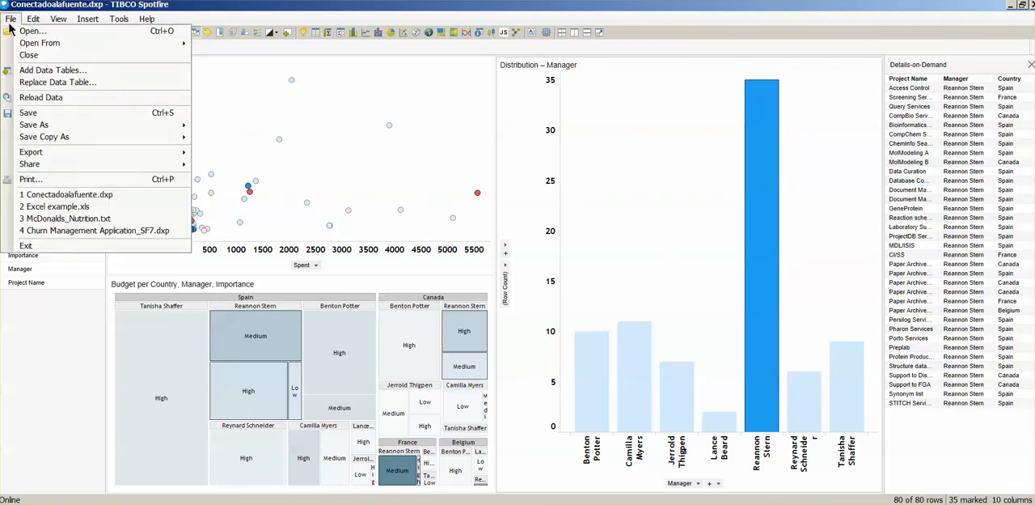
click(69, 54)
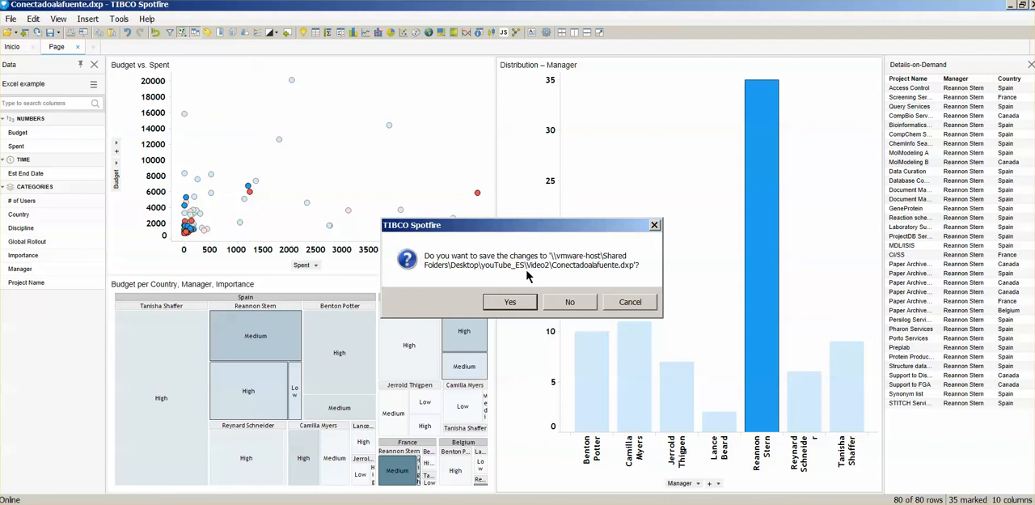
click(573, 302)
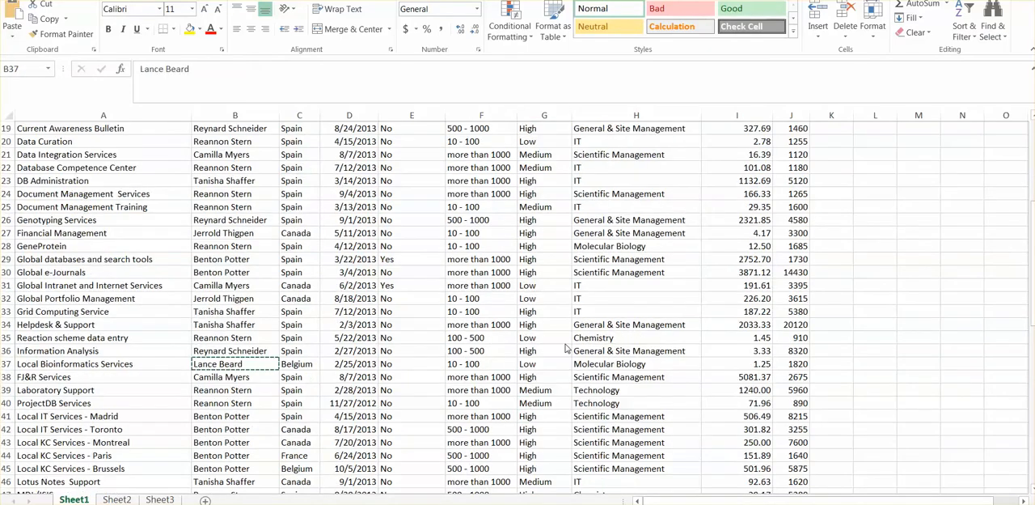
Step: Switch to the Excel workbook, copy the manager name in B37 into cells B28, B22 and B26, and save the workbook
click(250, 364)
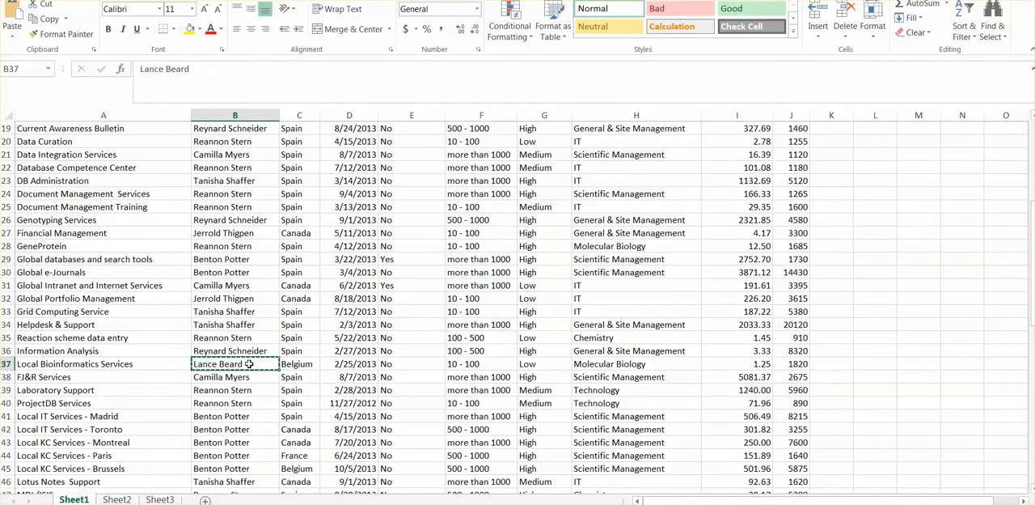
click(243, 246)
key(ctrl+v)
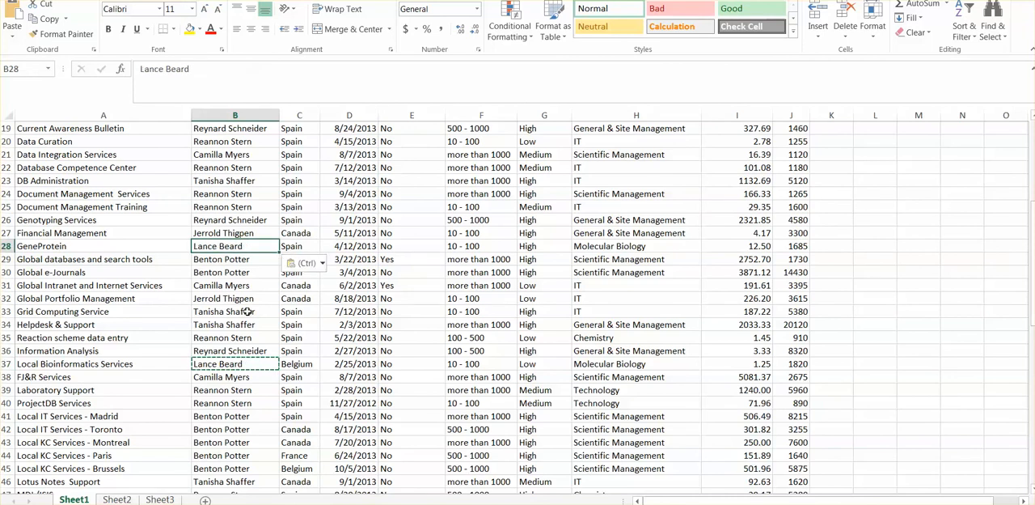
click(232, 167)
key(ctrl+v)
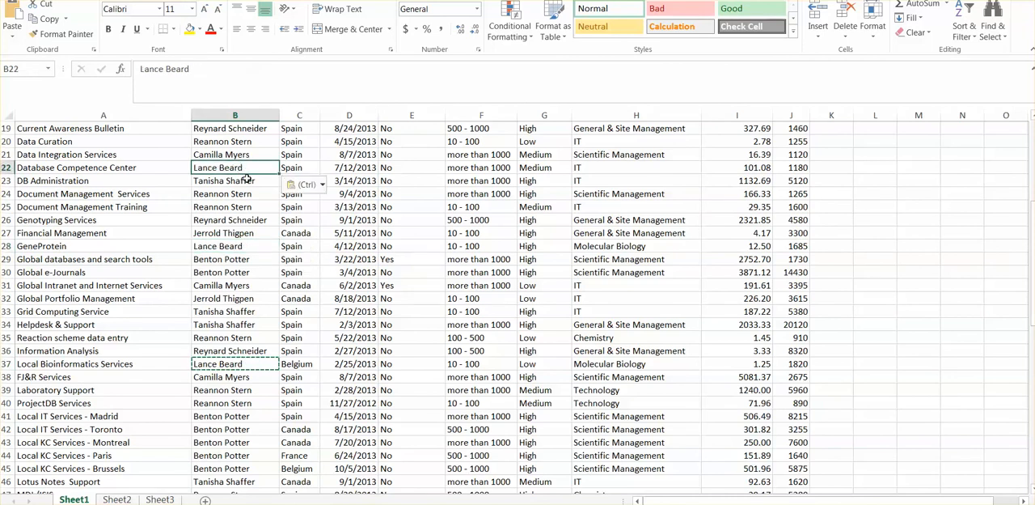
click(218, 246)
click(227, 232)
click(235, 219)
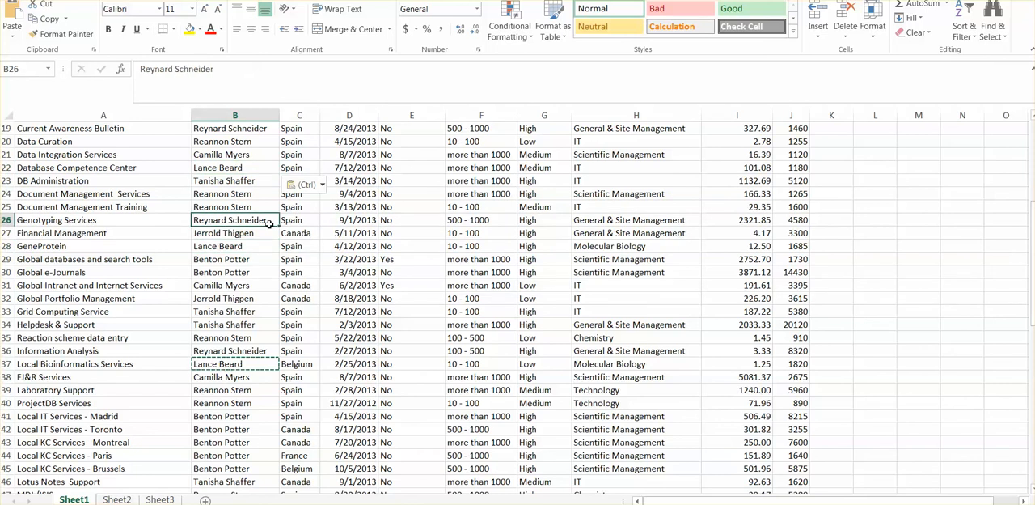
text(Lance Beard)
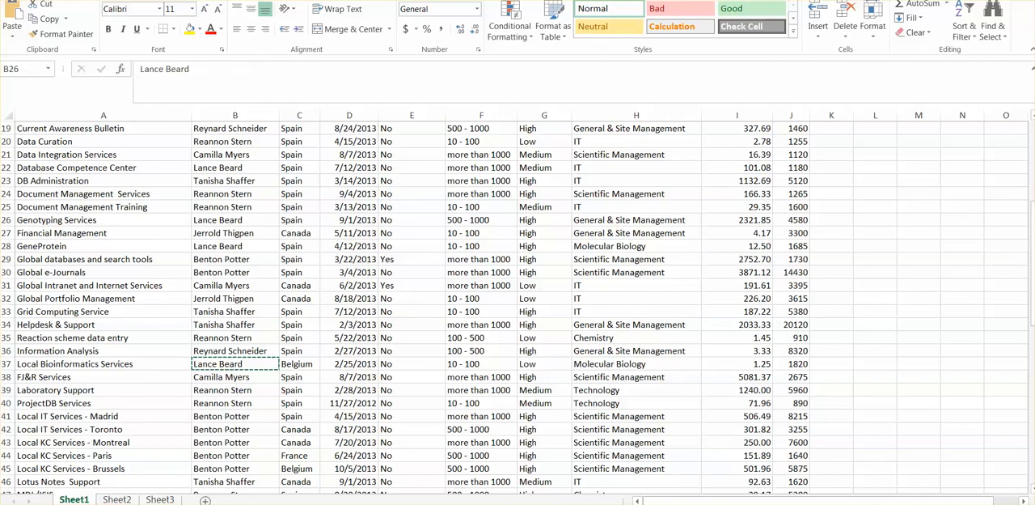
click(18, 0)
click(18, 86)
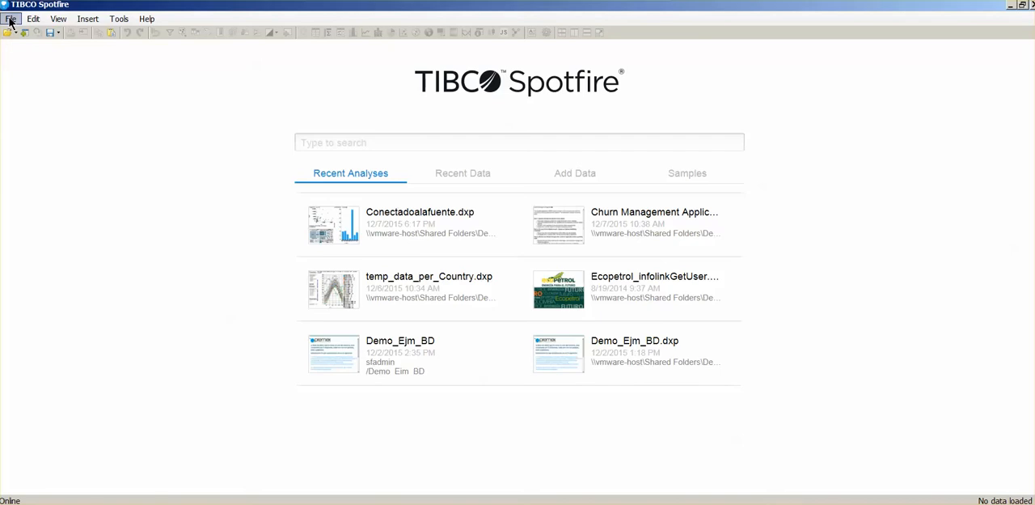
Step: Switch to Spotfire, reopen the recent analysis Conectadoalafuente.dxp and check the edited manager's bar in the distribution chart
click(10, 19)
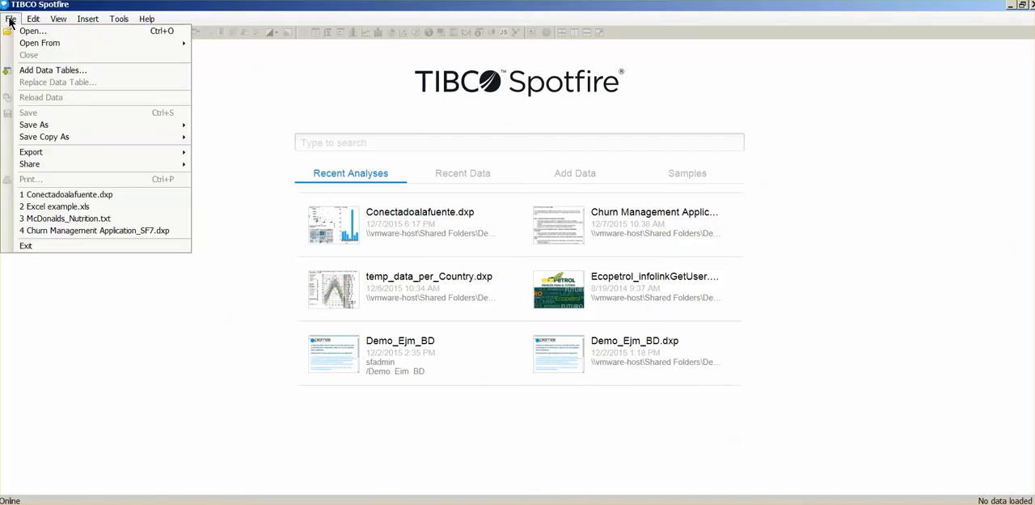
mouse_move(16, 46)
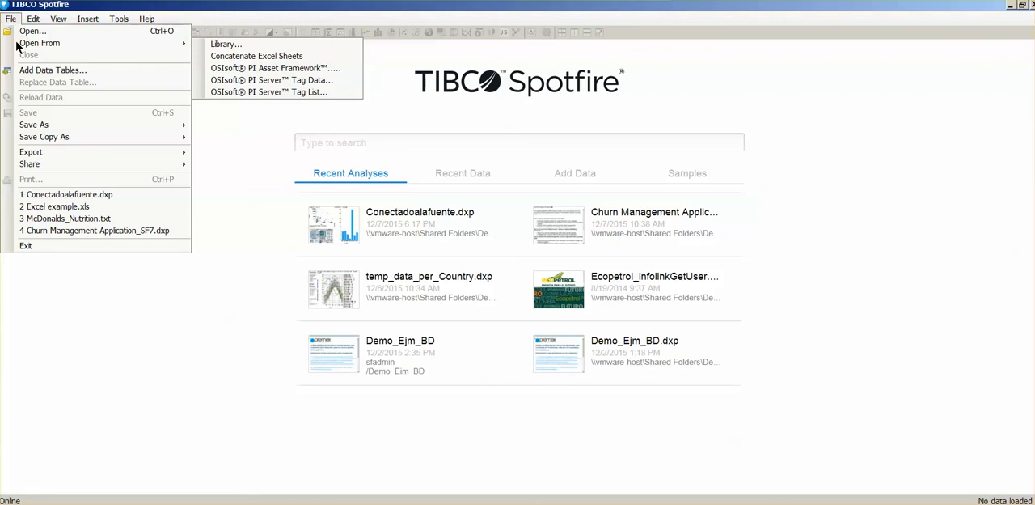
click(68, 196)
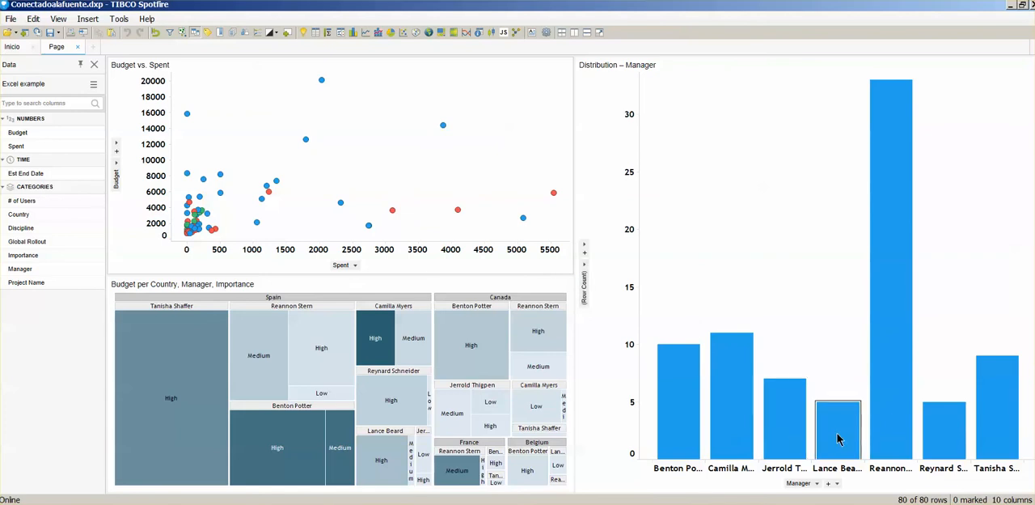
mouse_move(839, 438)
Step: Start inserting columns into the Excel example data table, using the file Additional columns.txt as their source
click(87, 20)
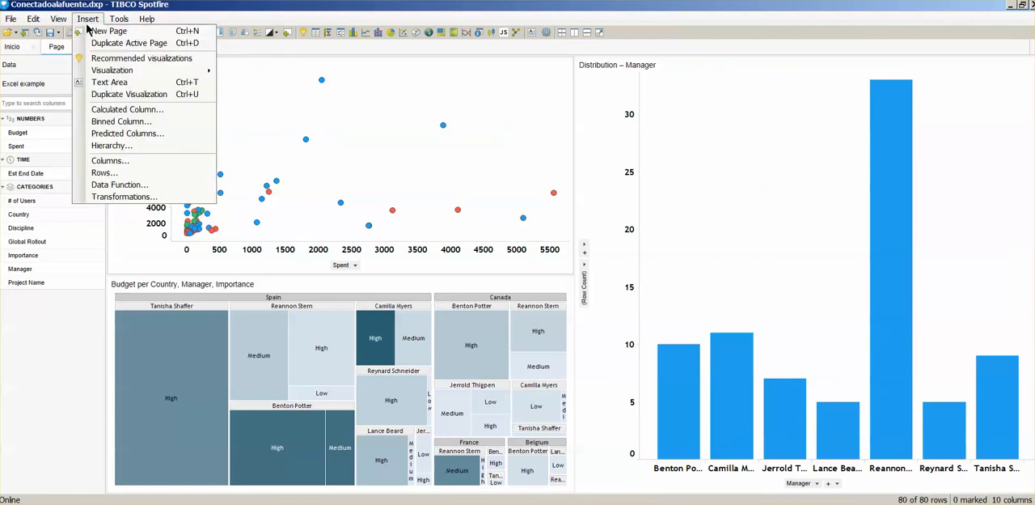
click(109, 160)
click(705, 159)
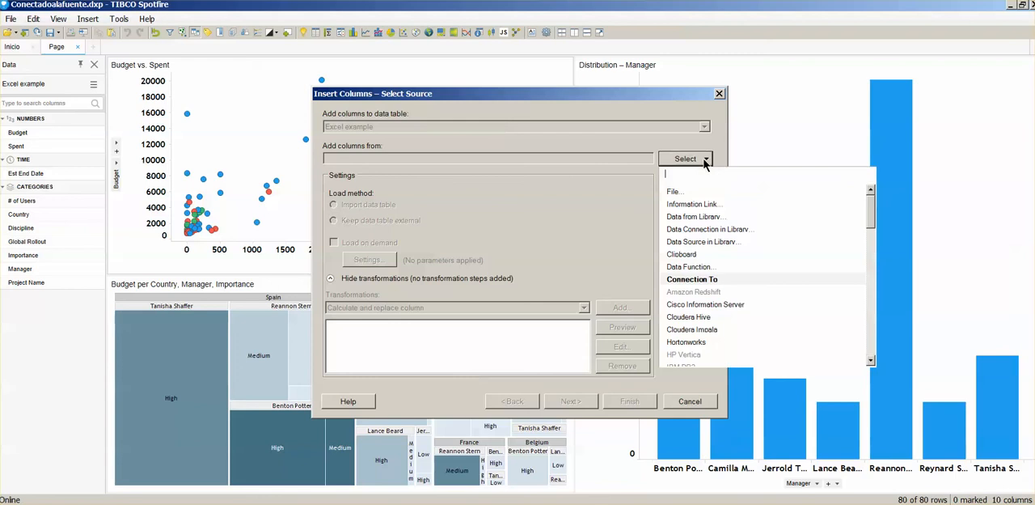
click(684, 193)
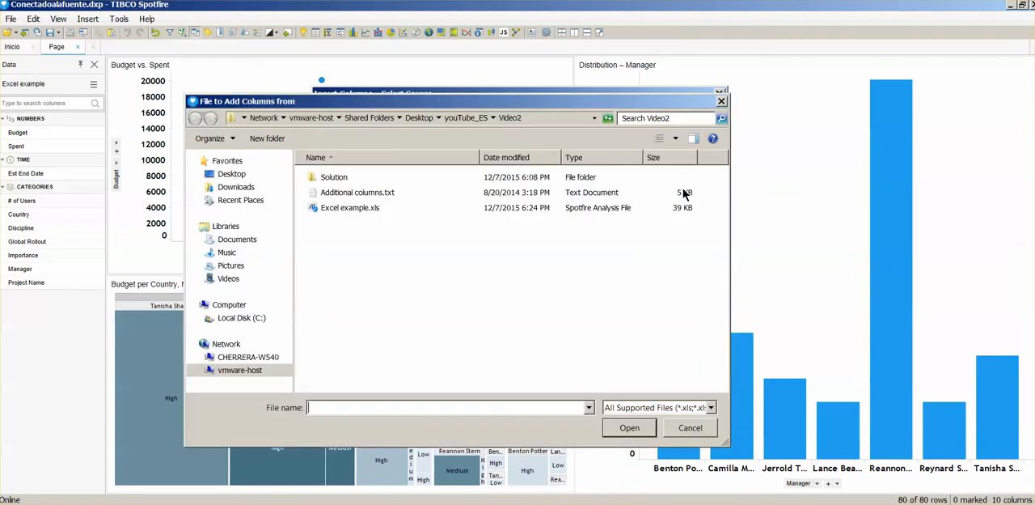
click(384, 195)
click(620, 426)
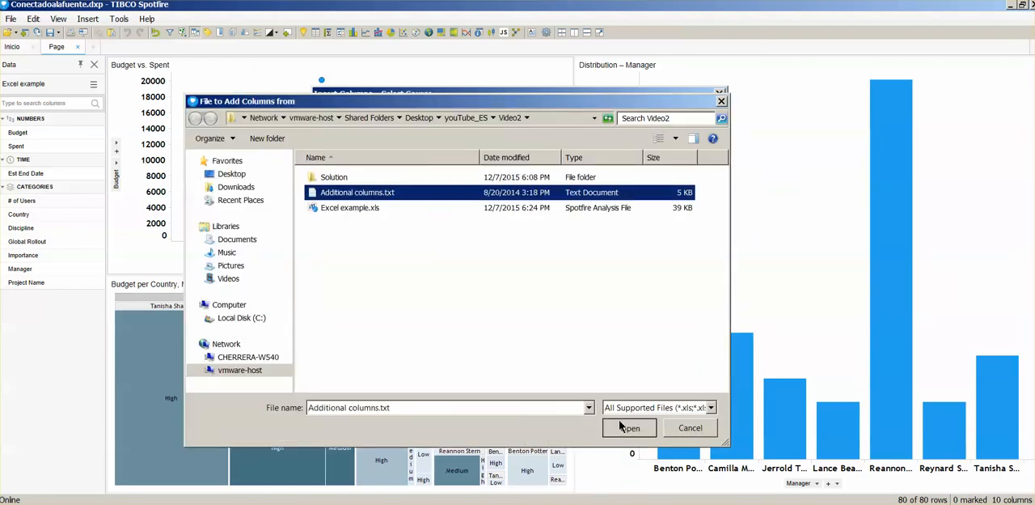
click(639, 402)
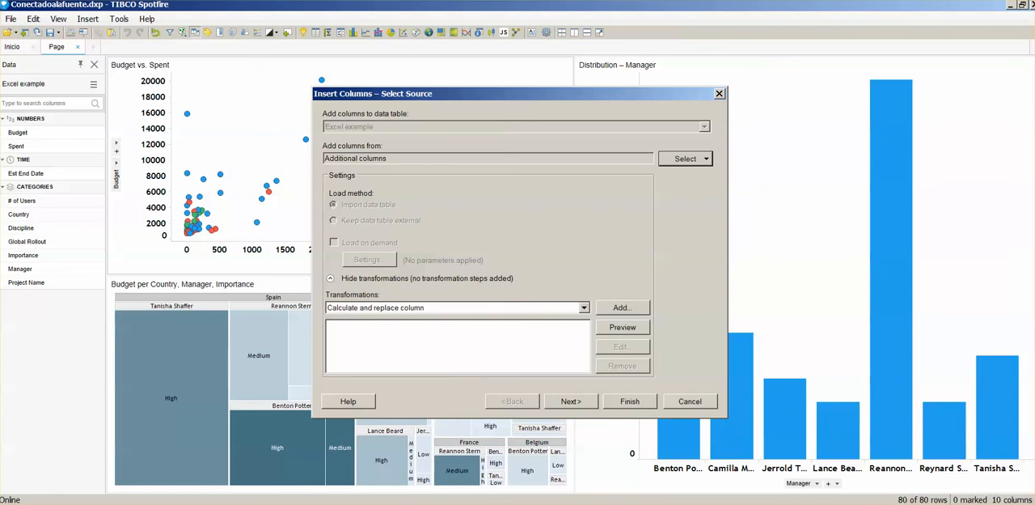
Step: Match the tables on Project Name and add the Risk and Perceived Investment Value columns with a left outer join
click(571, 402)
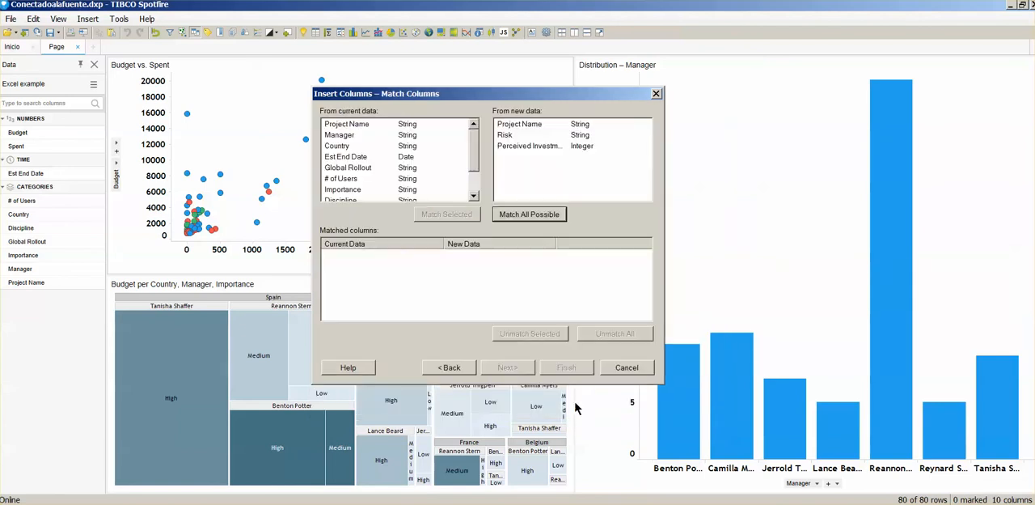
click(522, 215)
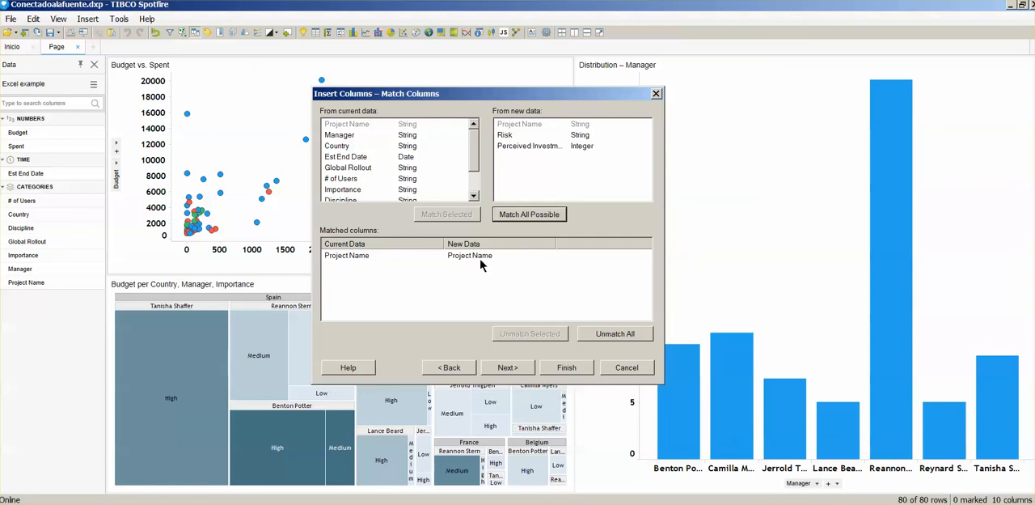
click(519, 362)
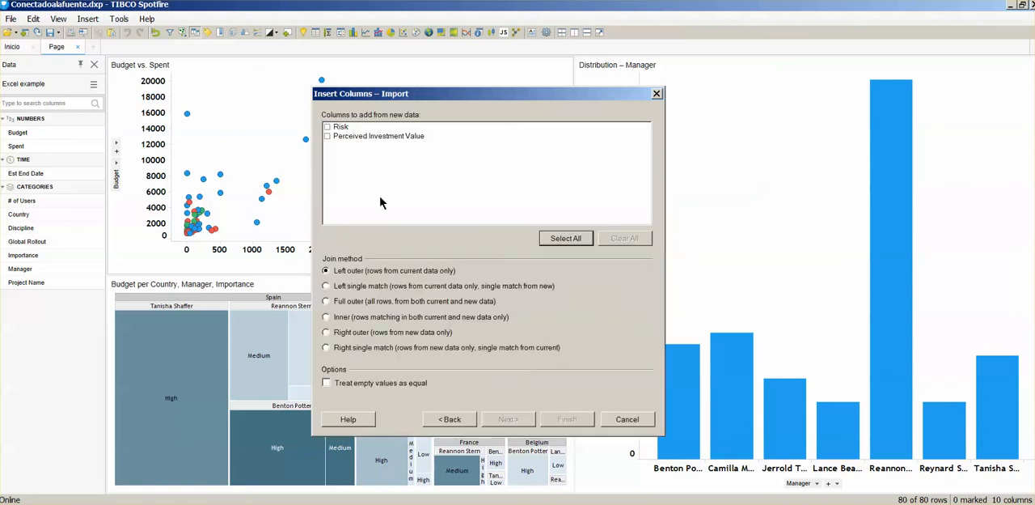
click(328, 127)
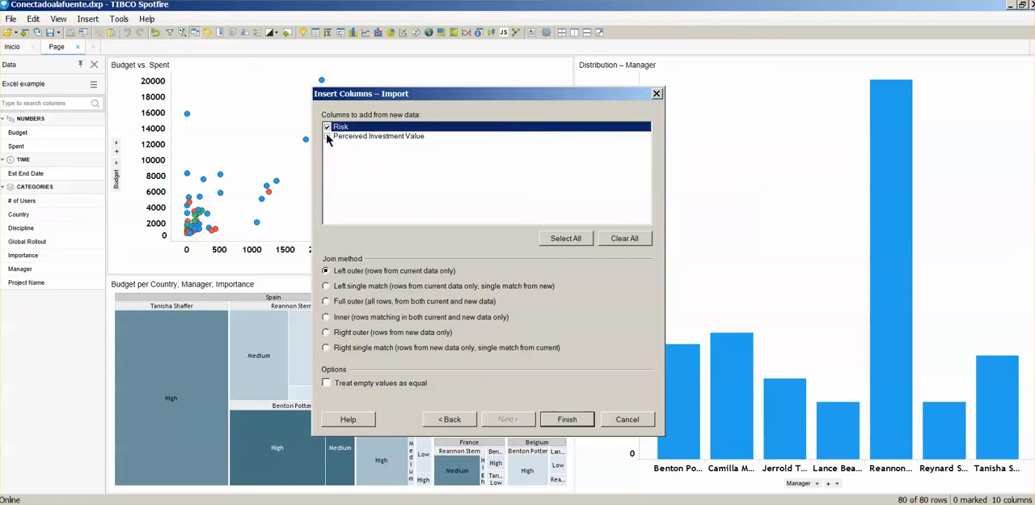
click(328, 135)
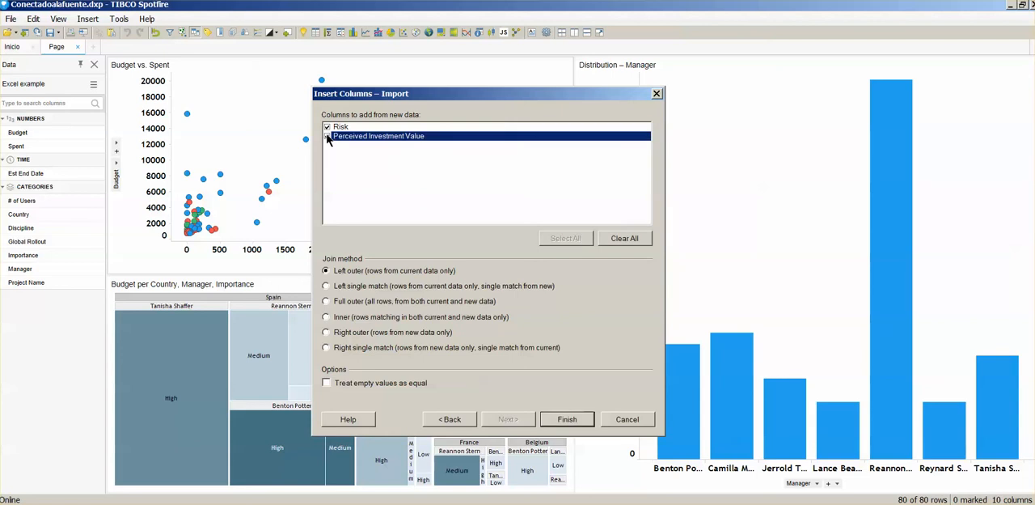
click(566, 420)
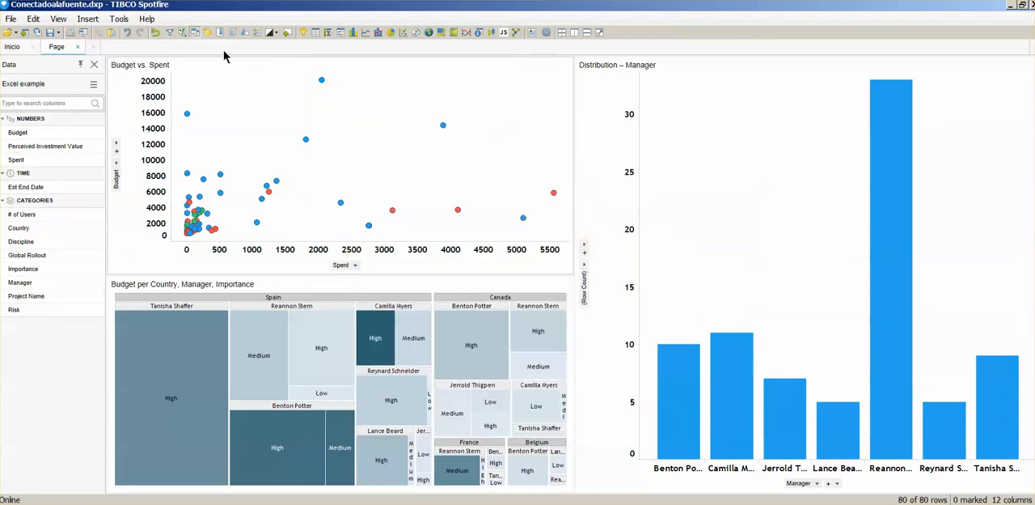
Step: Show the filters and colour the bars of the Distribution – Manager chart by Risk
click(171, 34)
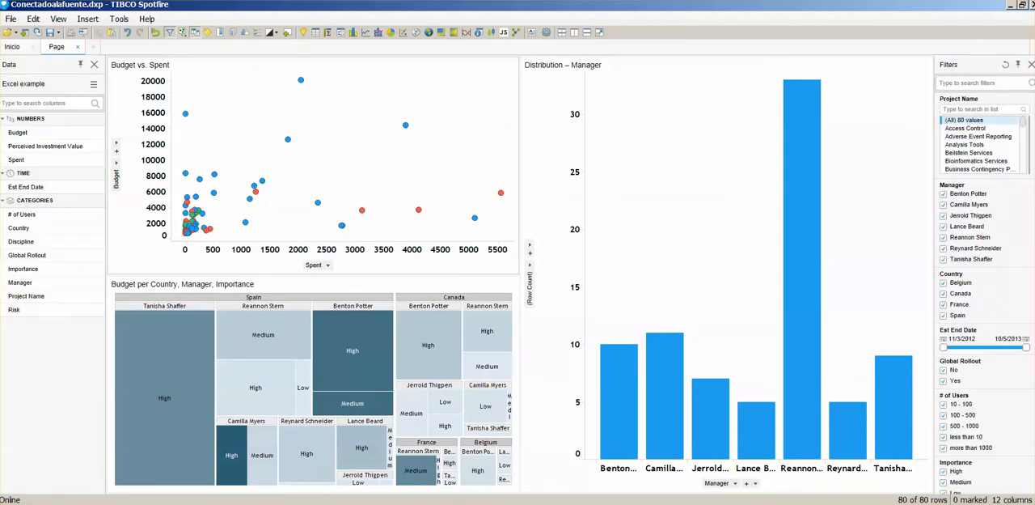
scroll(1024, 396, down, 10)
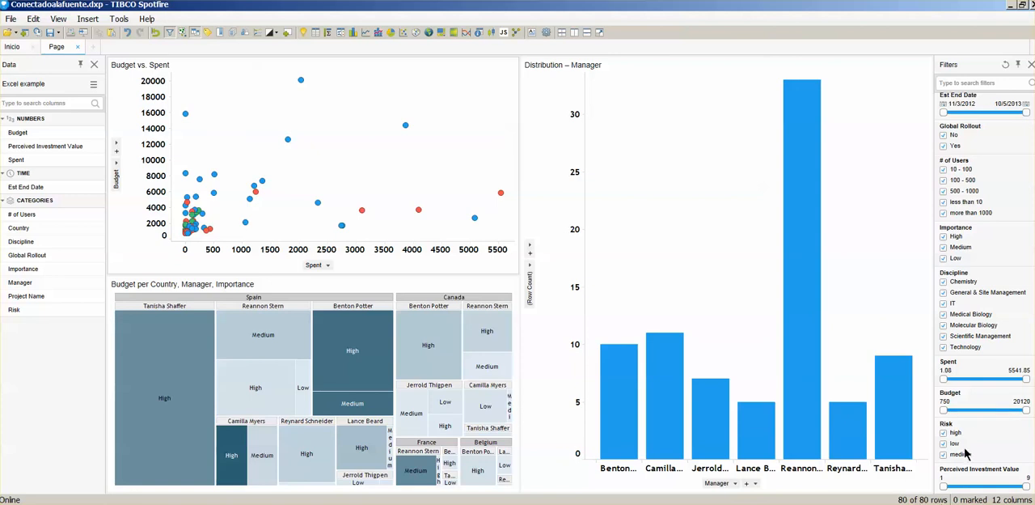
drag(966, 439, 722, 280)
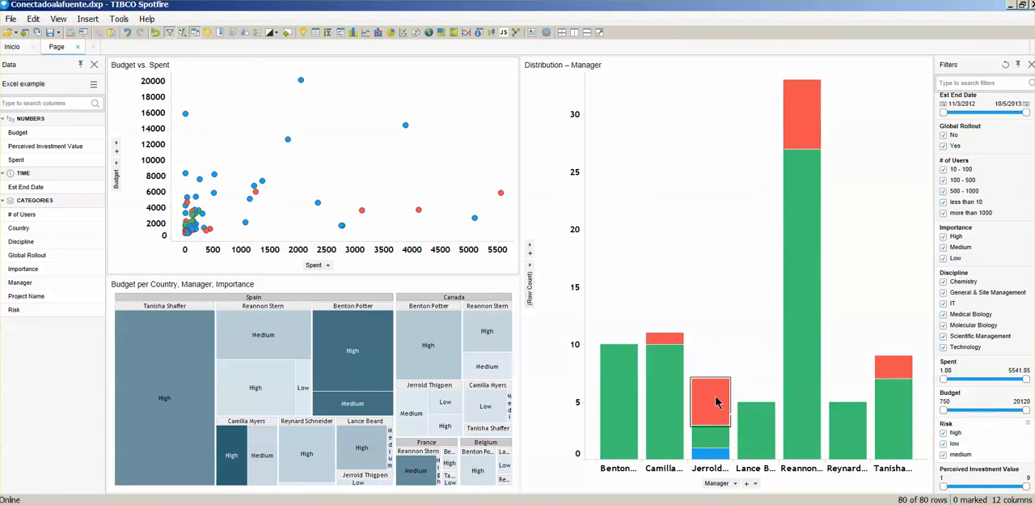
mouse_move(710, 410)
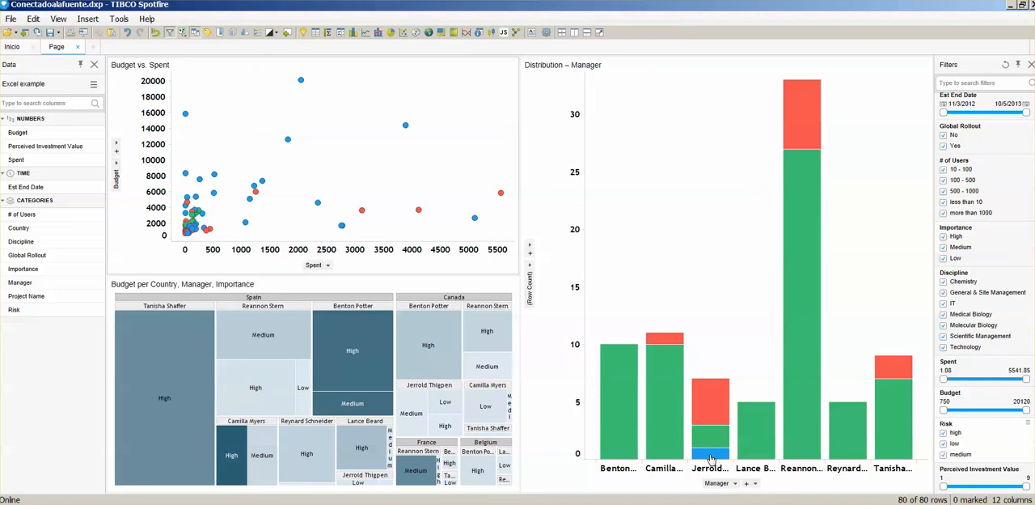
Step: Switch to Additional columns.txt in Notepad, set the risk of Global Portfolio Management to medium, and save the file
mouse_move(710, 459)
key(alt+Tab)
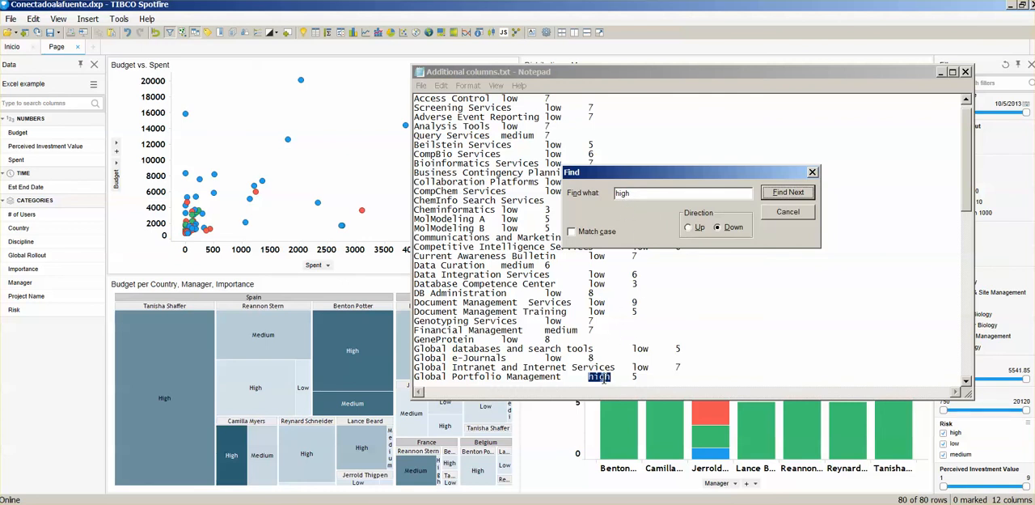
click(600, 378)
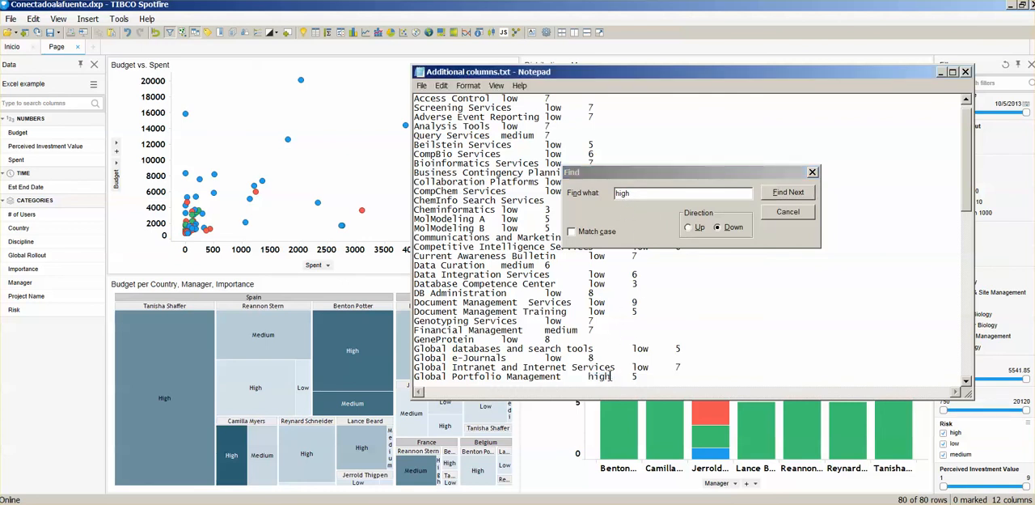
double_click(603, 376)
text(medium)
click(421, 85)
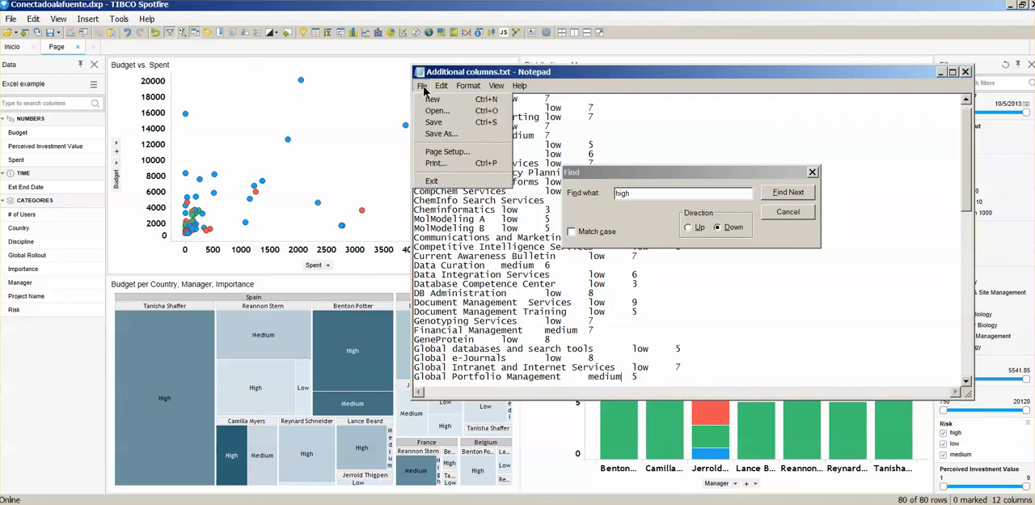
click(432, 119)
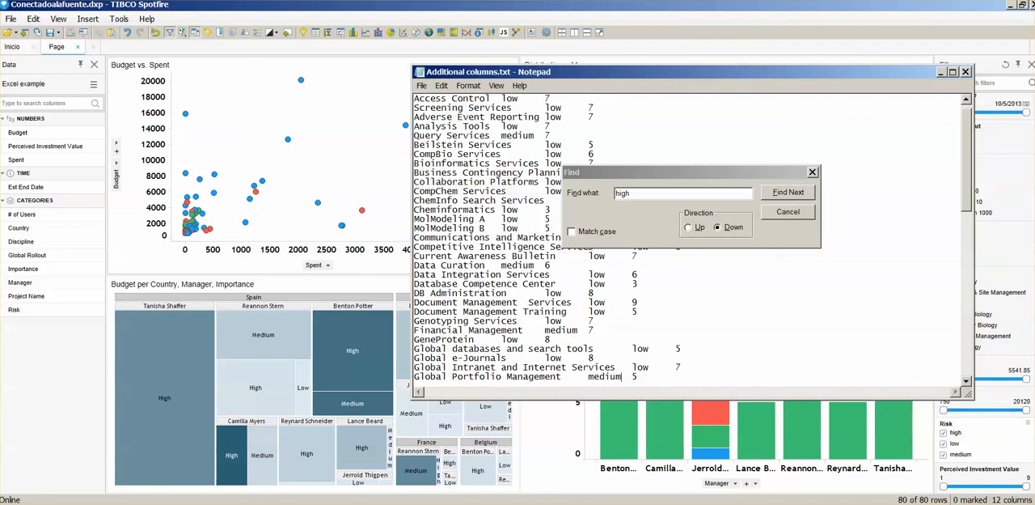
Step: Close the text file and reload the analysis data in Spotfire
click(965, 72)
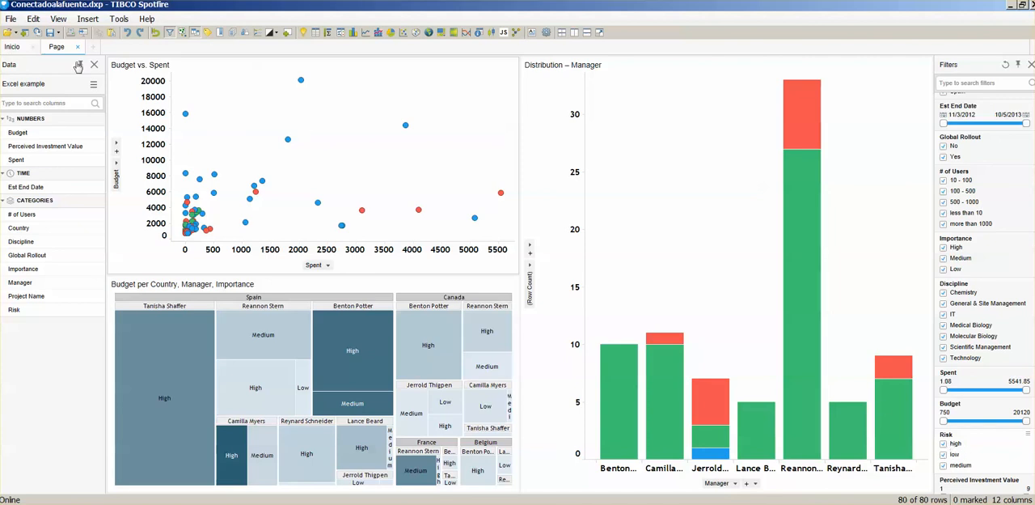
click(12, 18)
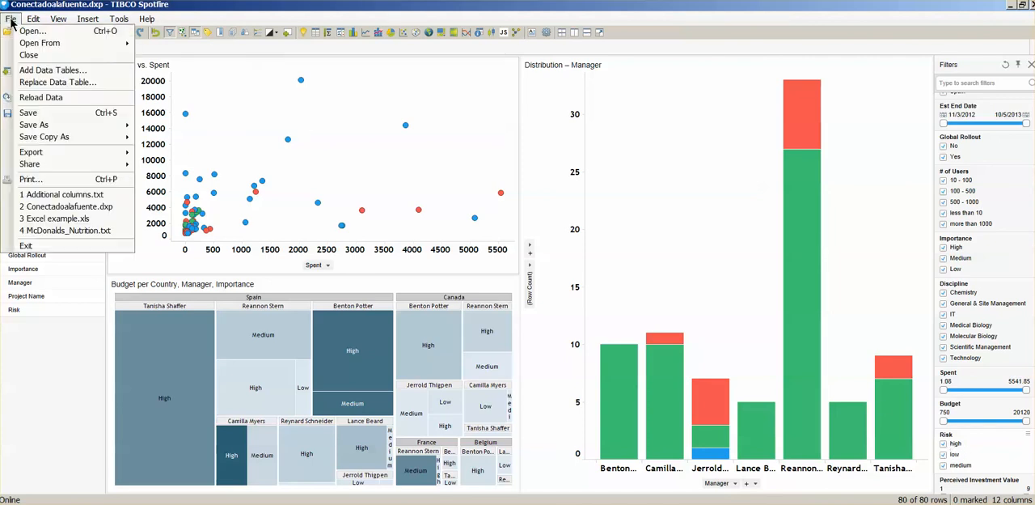
click(50, 98)
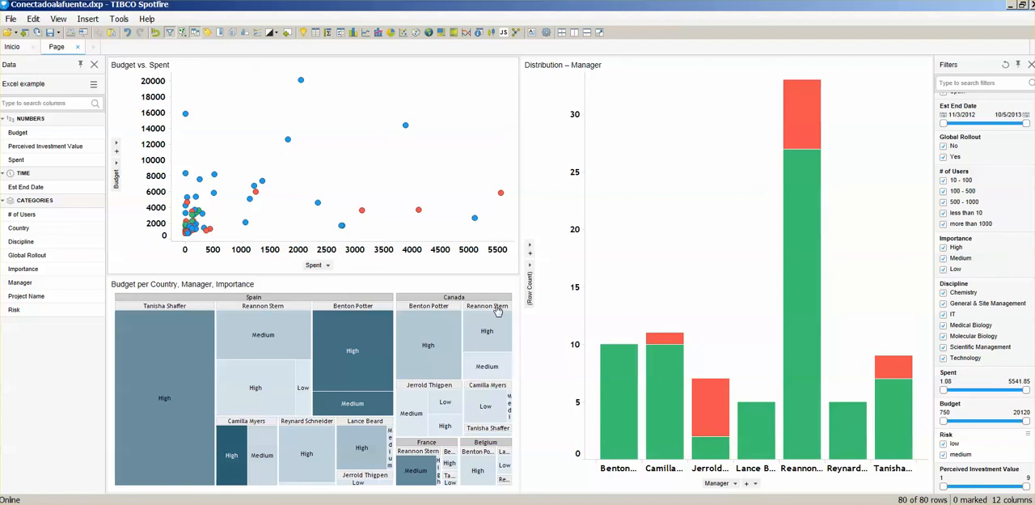
Step: Examine the Excel example table's source information, highlighting the file locations of both sources, and leave its properties unchanged
click(33, 21)
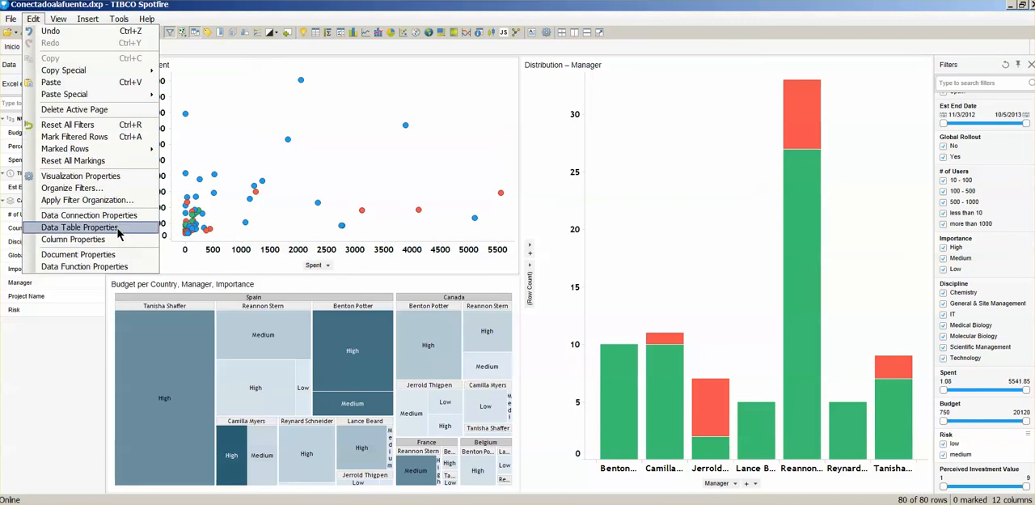
click(78, 228)
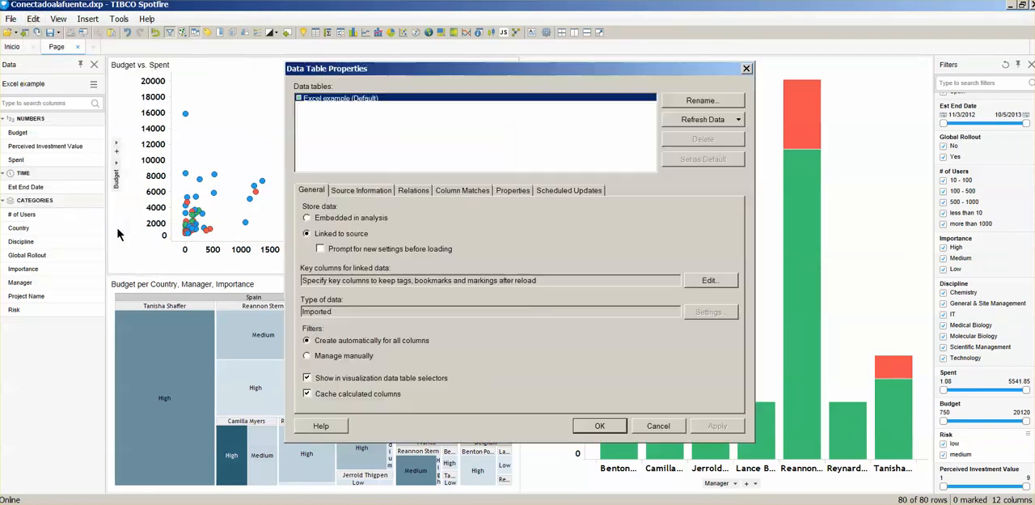
click(374, 190)
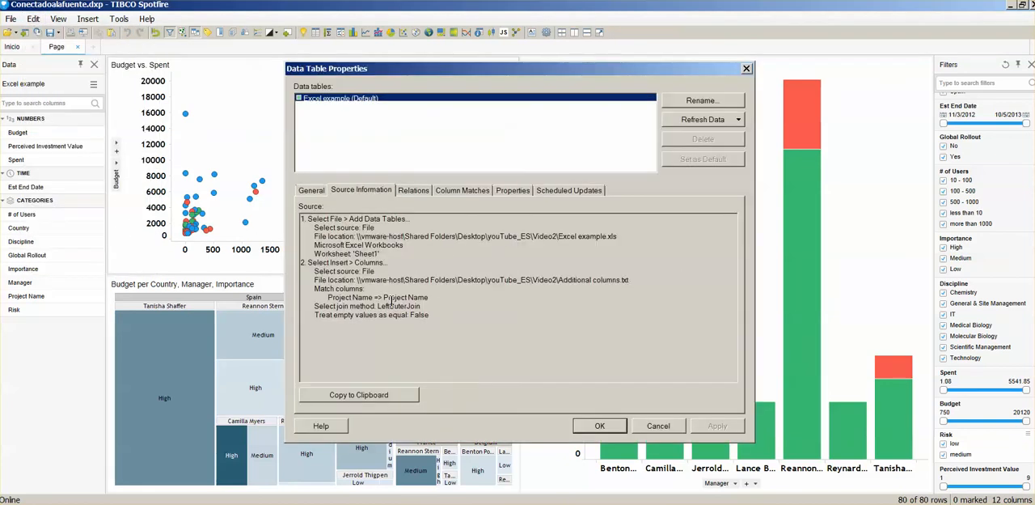
drag(633, 280, 535, 239)
click(614, 237)
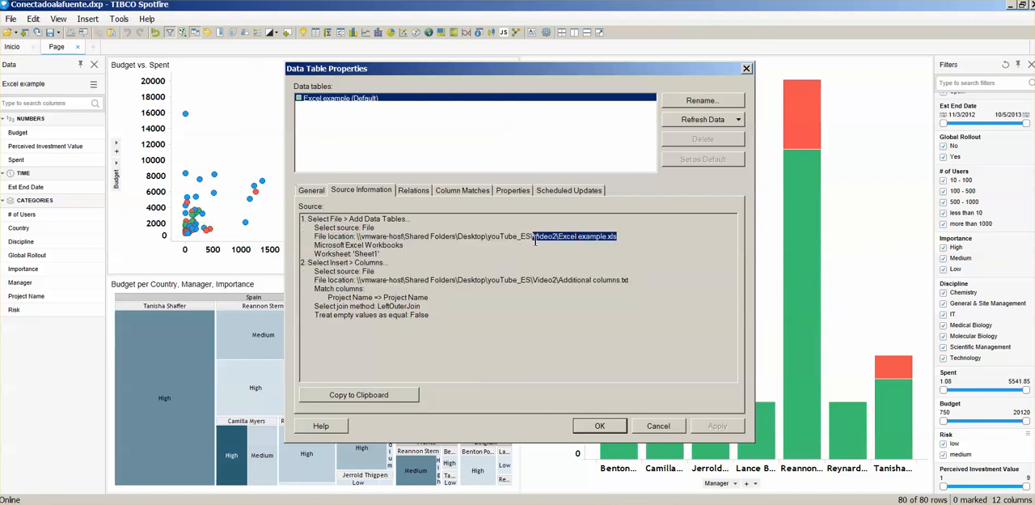
drag(629, 280, 549, 283)
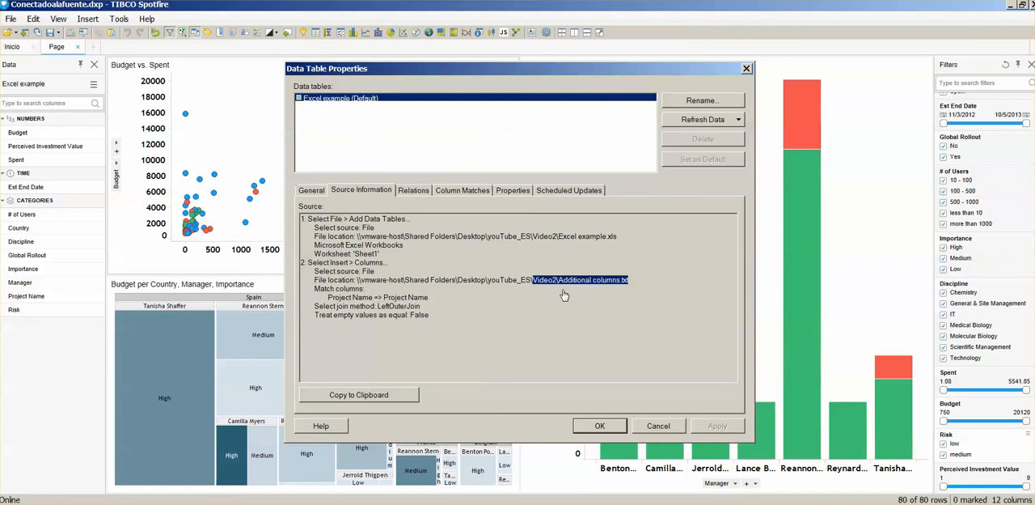
click(657, 425)
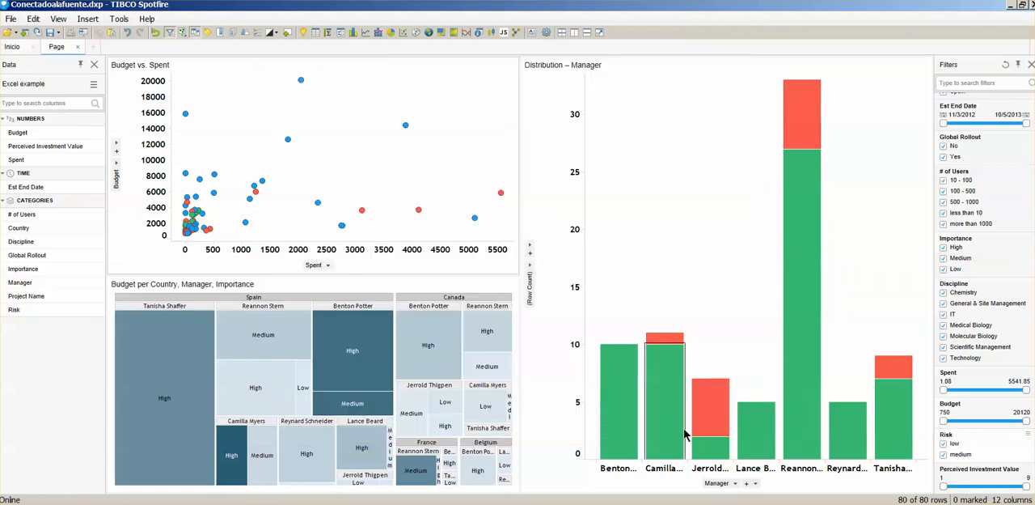
Step: Review the source types offered for adding a data table, and close the dialog without adding one
click(11, 19)
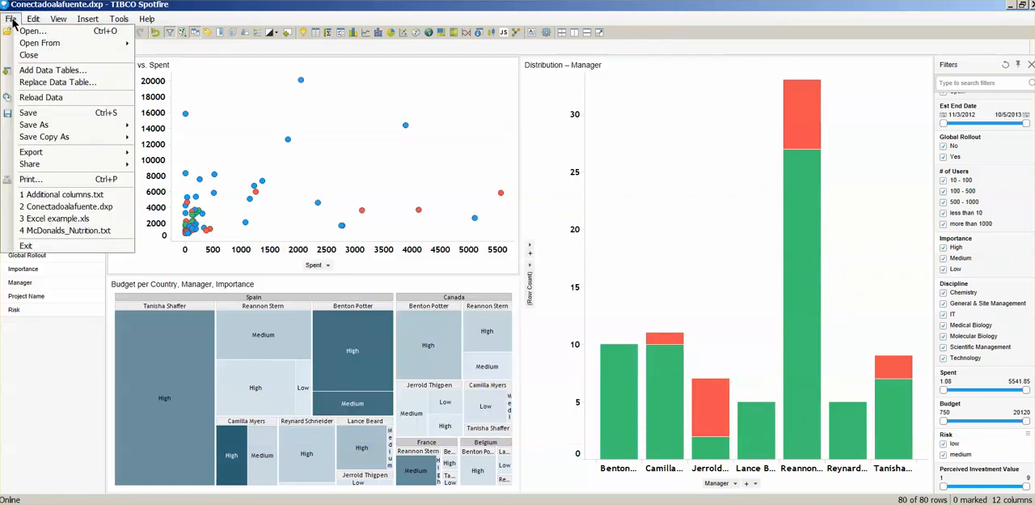
click(53, 70)
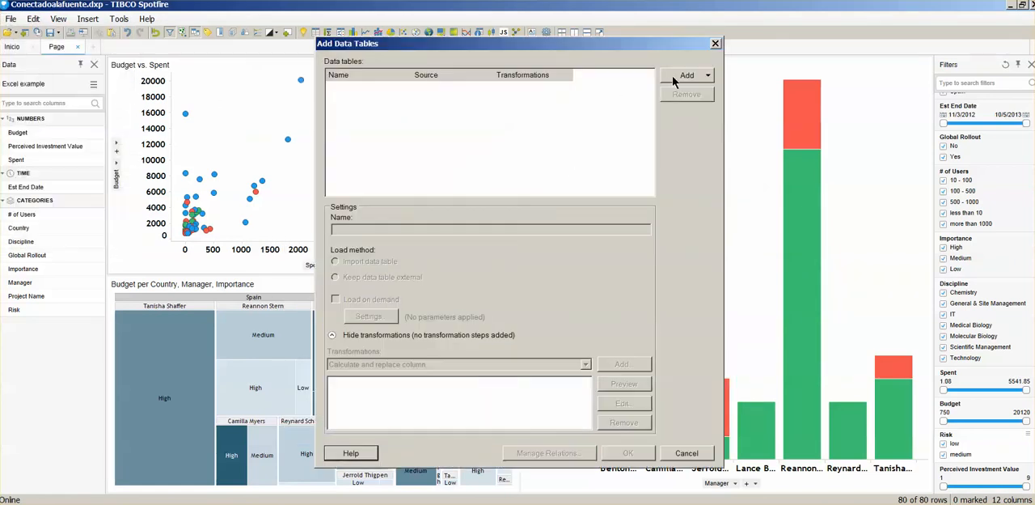
click(686, 76)
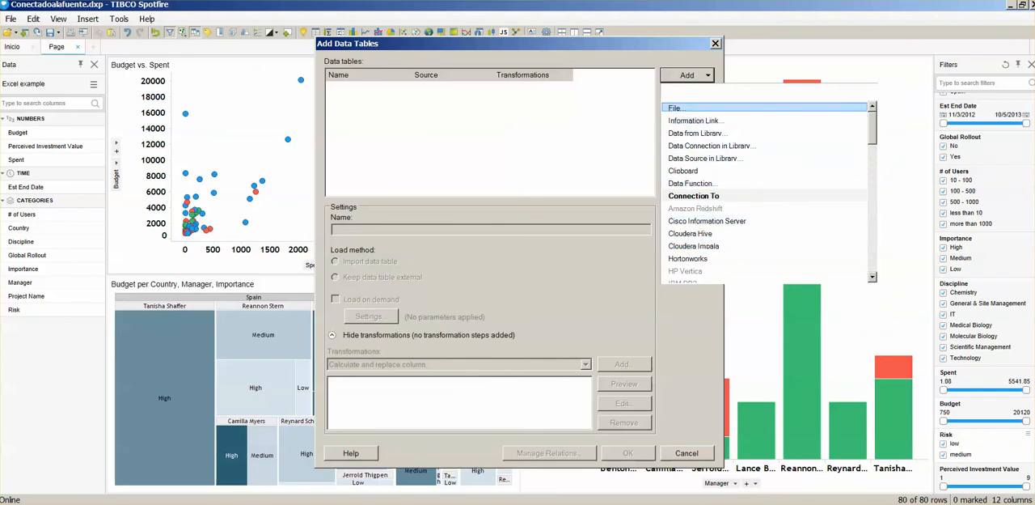
click(692, 453)
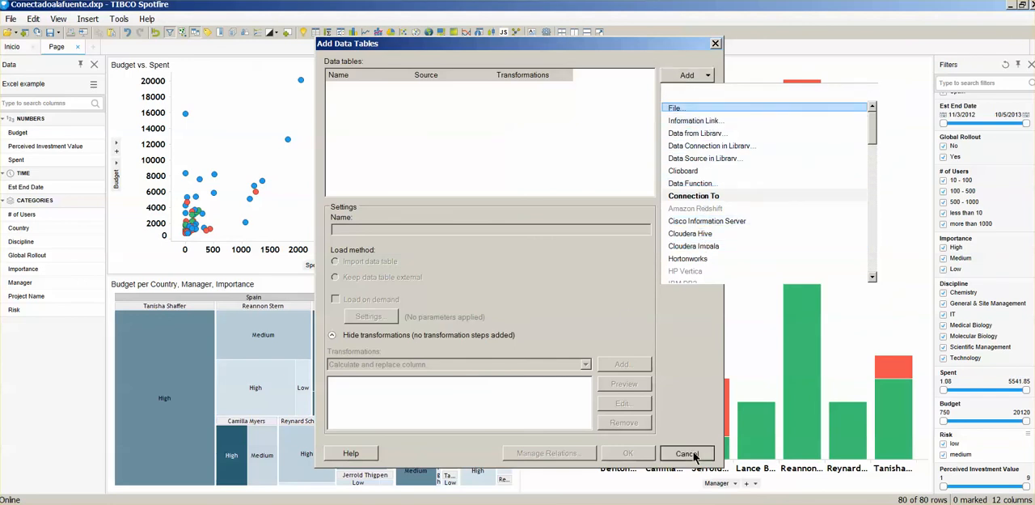
Step: In the properties of the Excel example data table, set its data to be stored embedded in the analysis
click(33, 19)
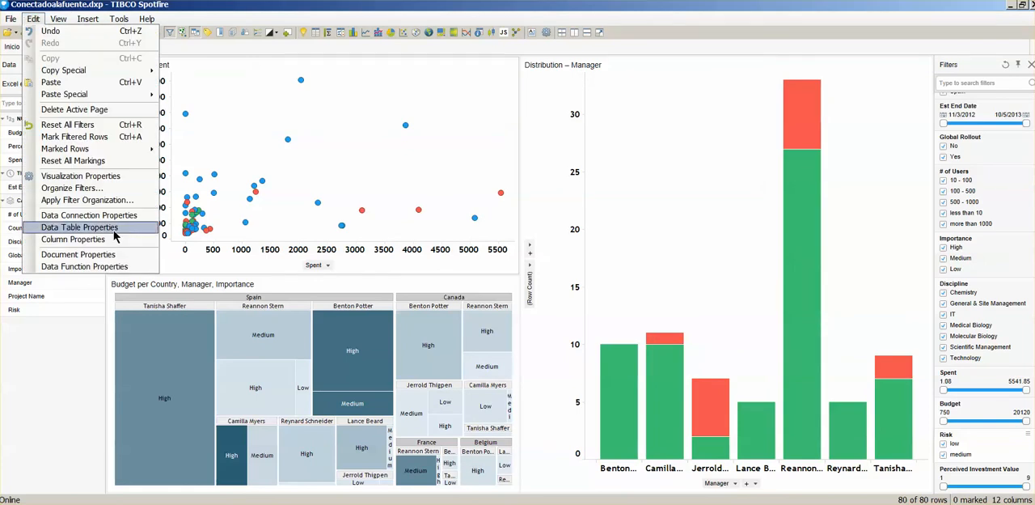
click(97, 228)
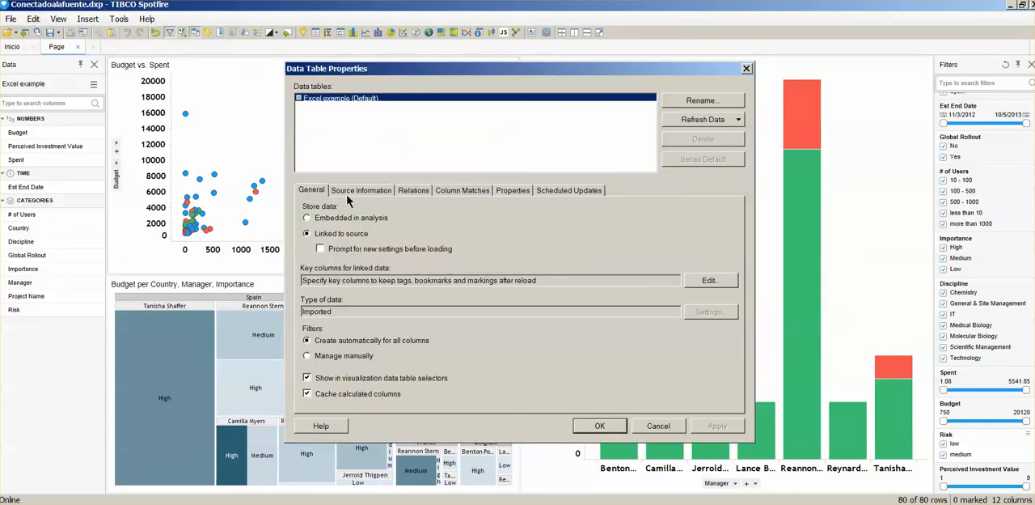
click(332, 220)
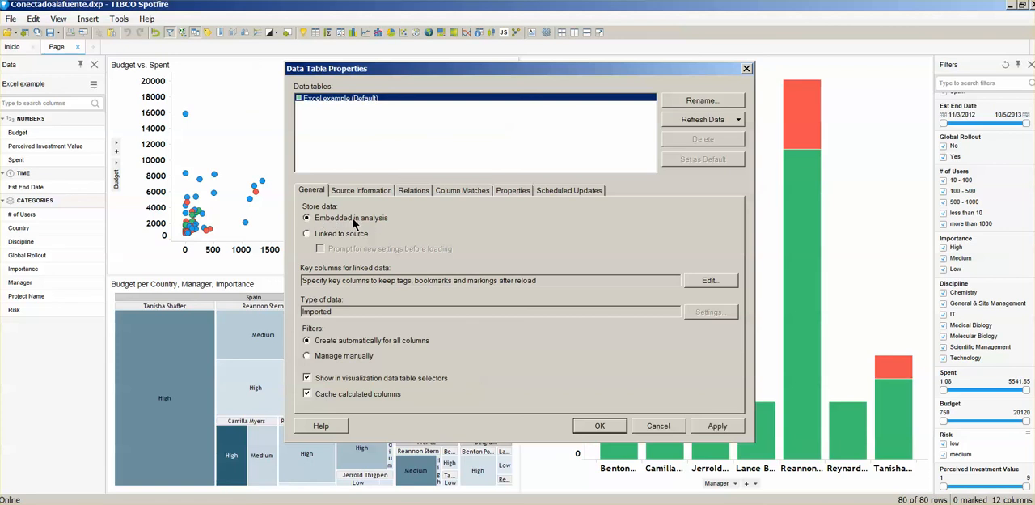